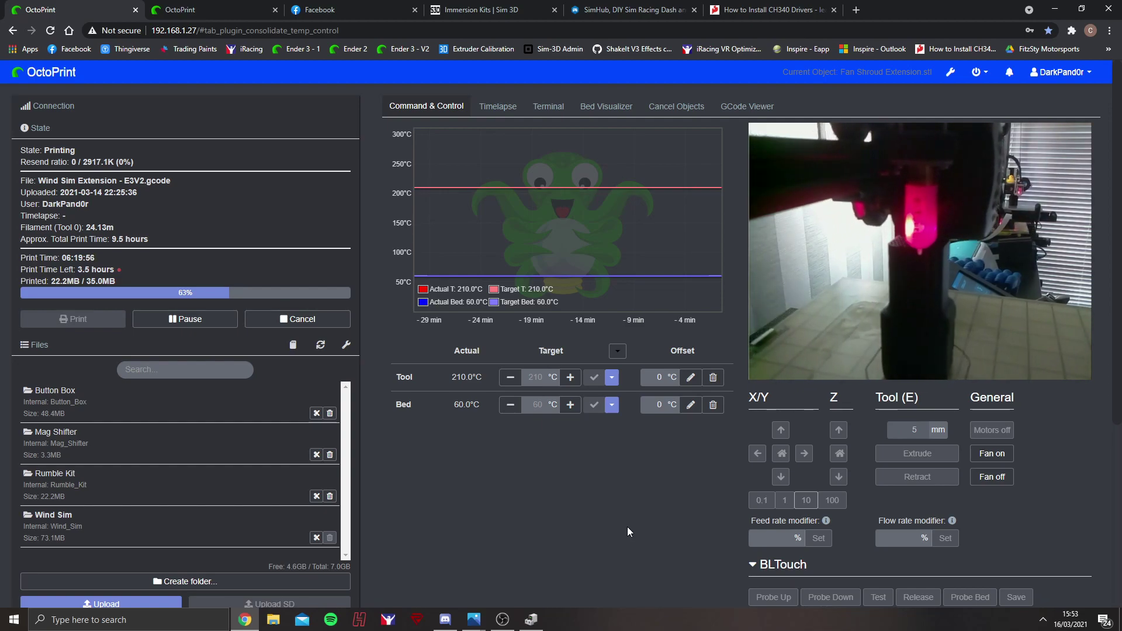
- Switch Chrome to the simhubdash.com tab showing the SimHub homepage
key("ctrl+5")
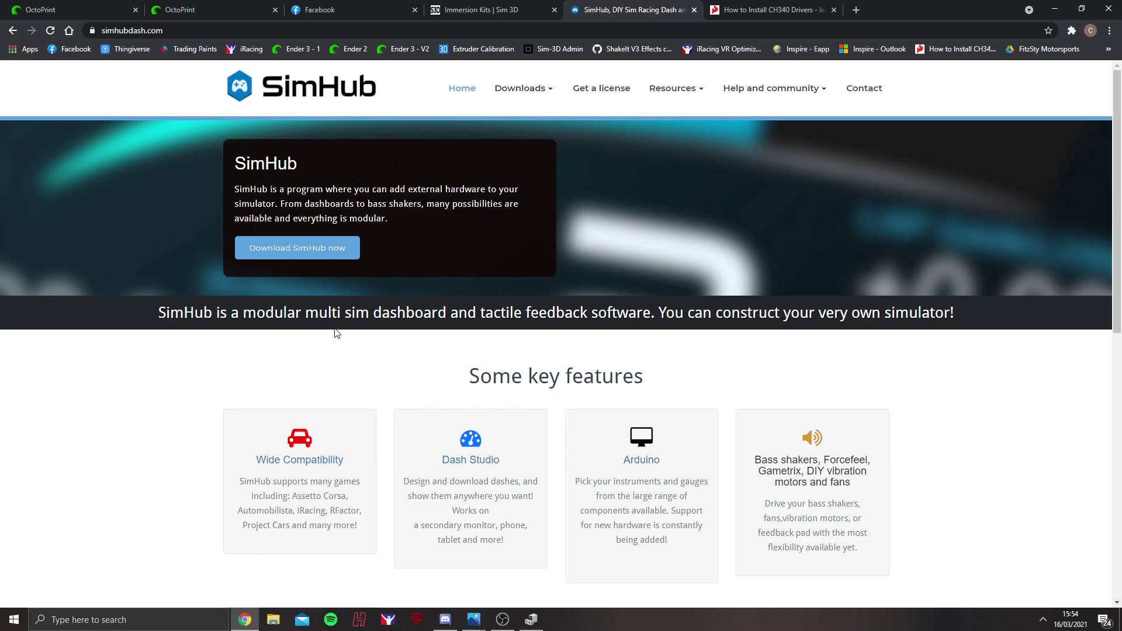
- Open the Sim 3D control box photos in Windows Photos, comparing both and ending on the PSU side
left_click(82, 10)
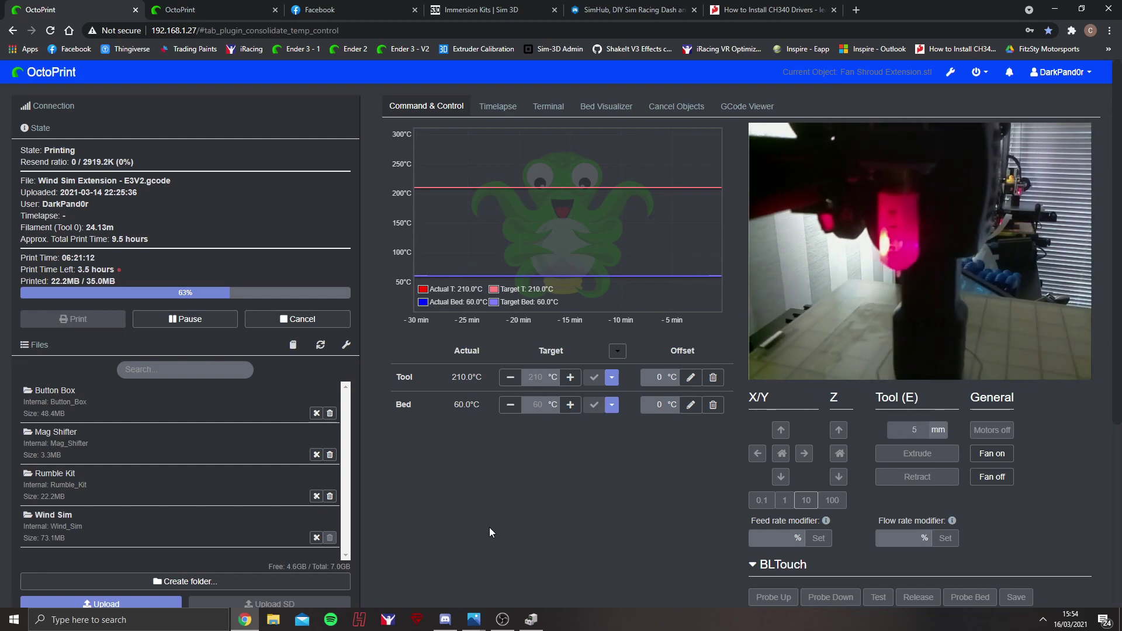
mouse_move(474, 619)
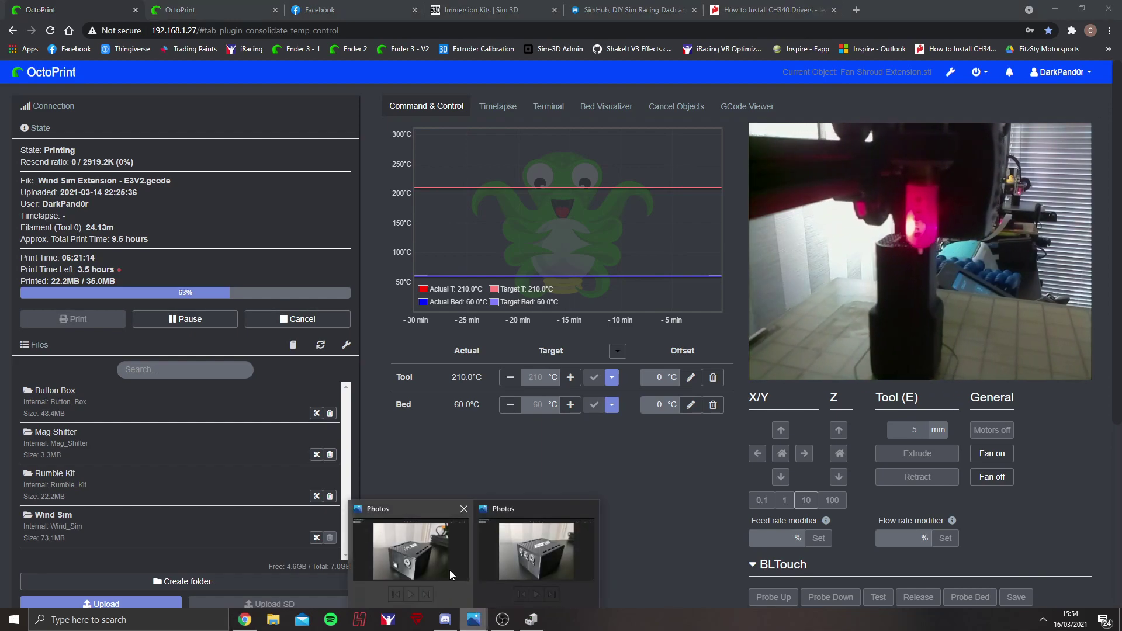
left_click(450, 570)
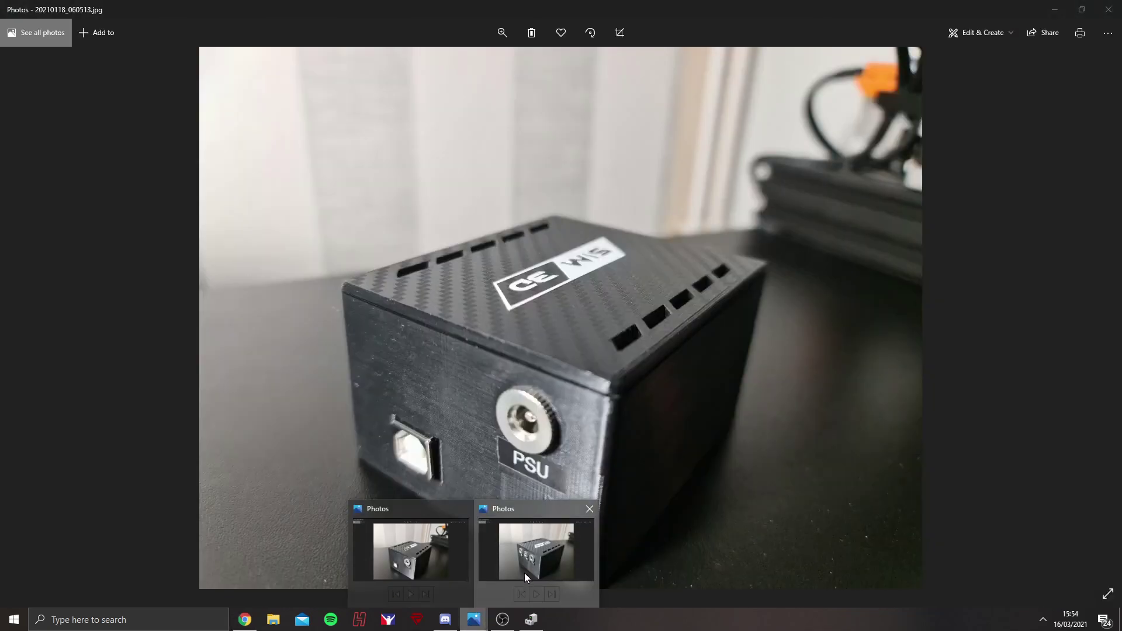
left_click(524, 573)
left_click(436, 579)
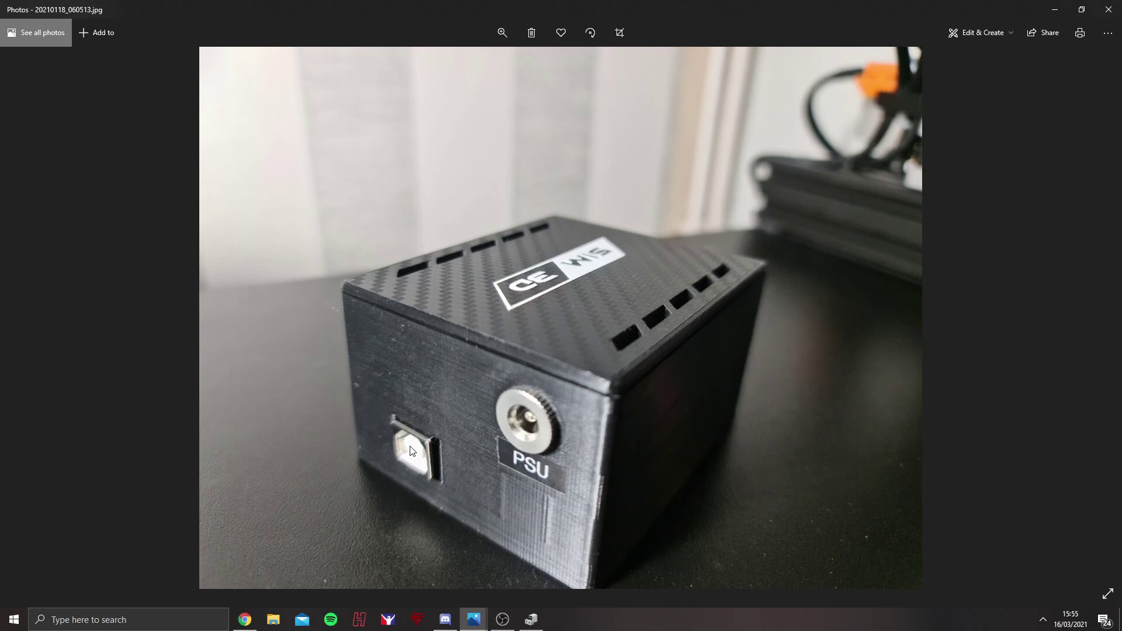
- Bring up photo 20210118_060526.jpg of the box's M1, M2 and M3 sockets, then show hidden tray icons
mouse_move(474, 620)
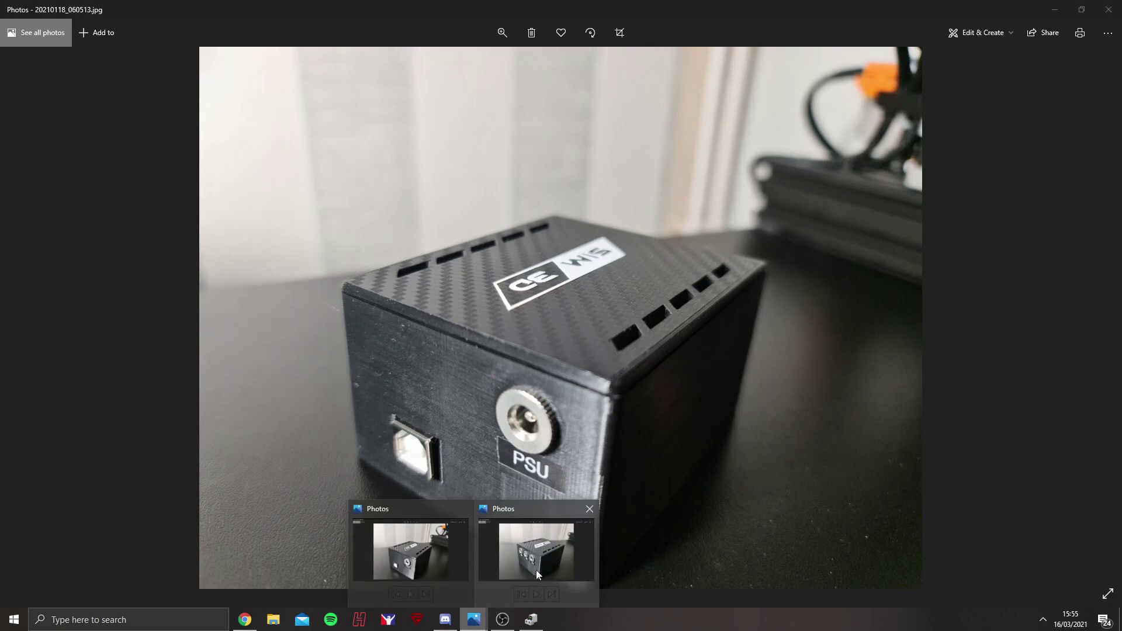
left_click(536, 570)
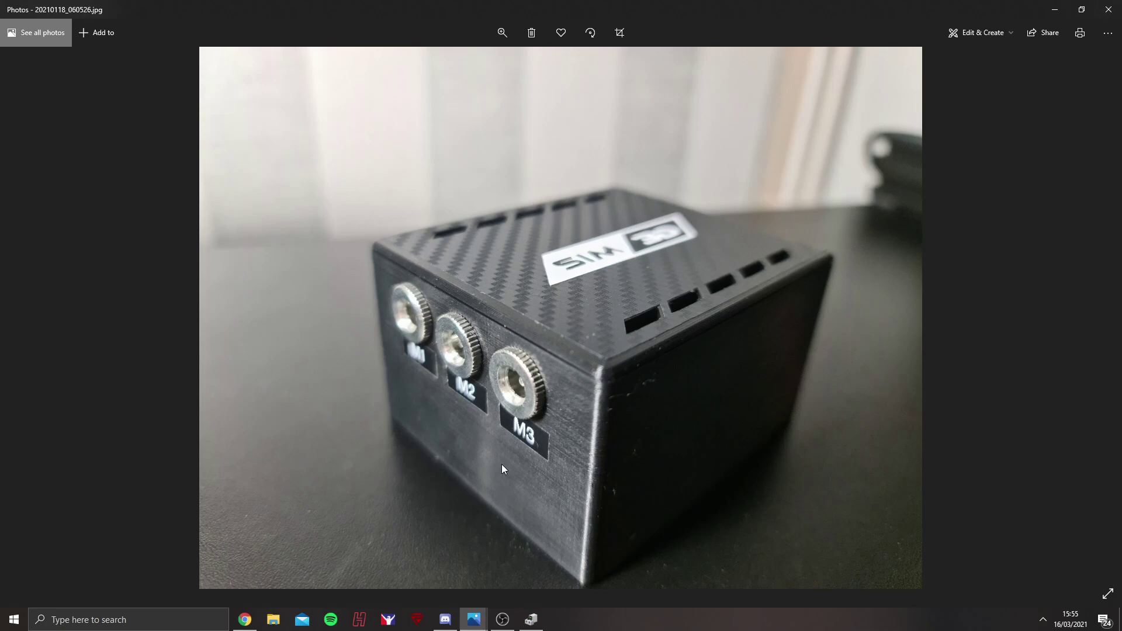
left_click(1043, 619)
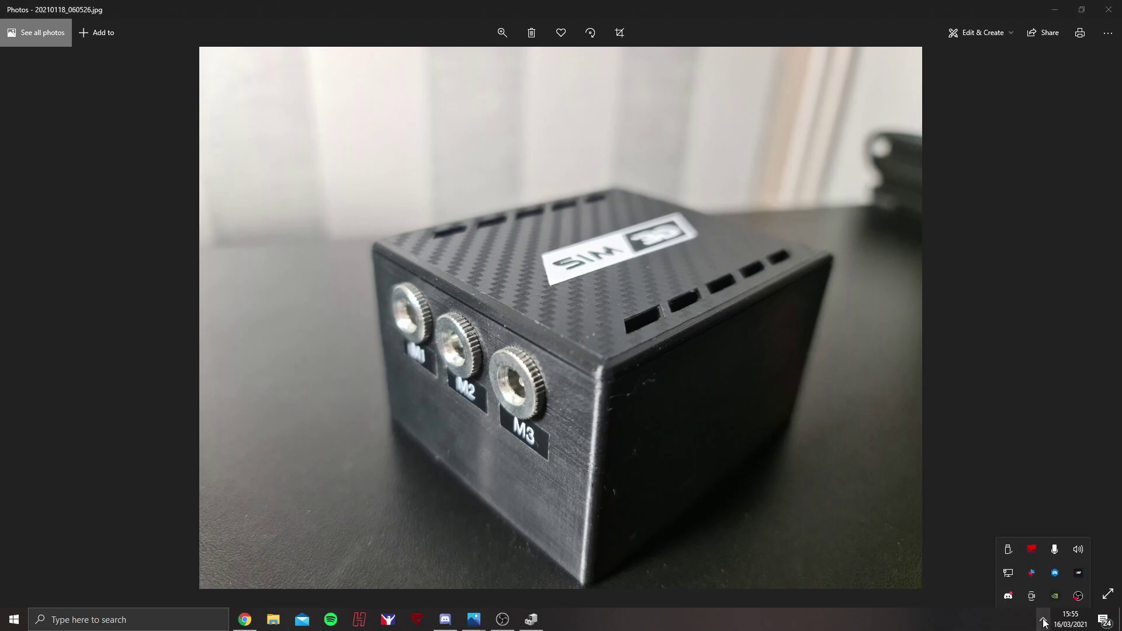
- Bring SimHub forward from the system tray and scroll through its supported games grid
left_click(1054, 573)
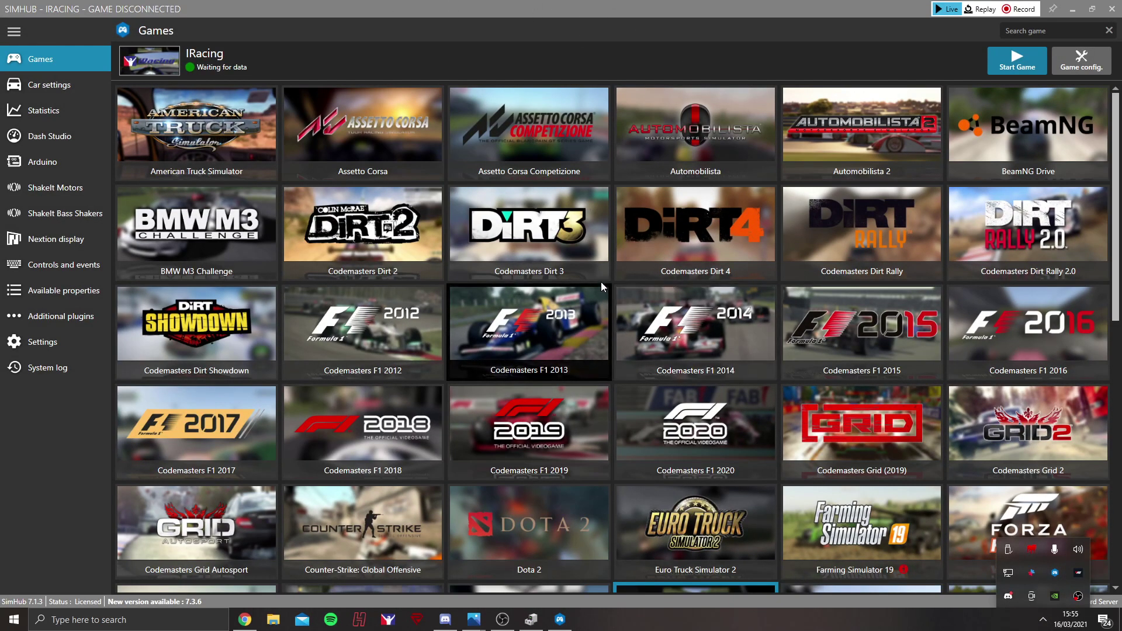
scroll(611, 258, "down", 20)
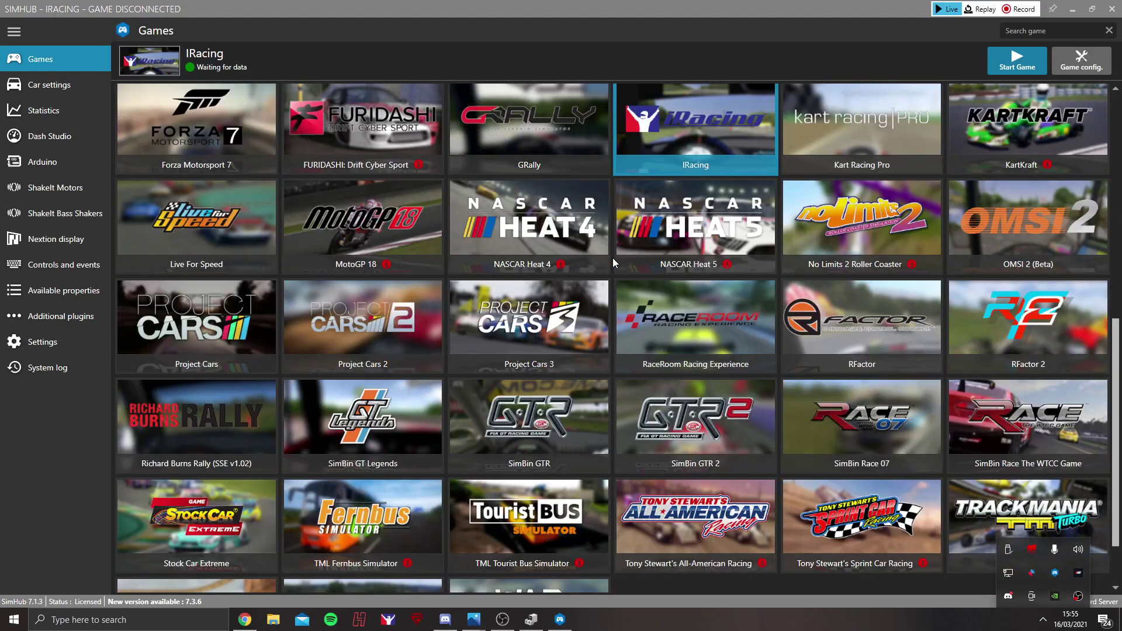
scroll(613, 306, "up", 20)
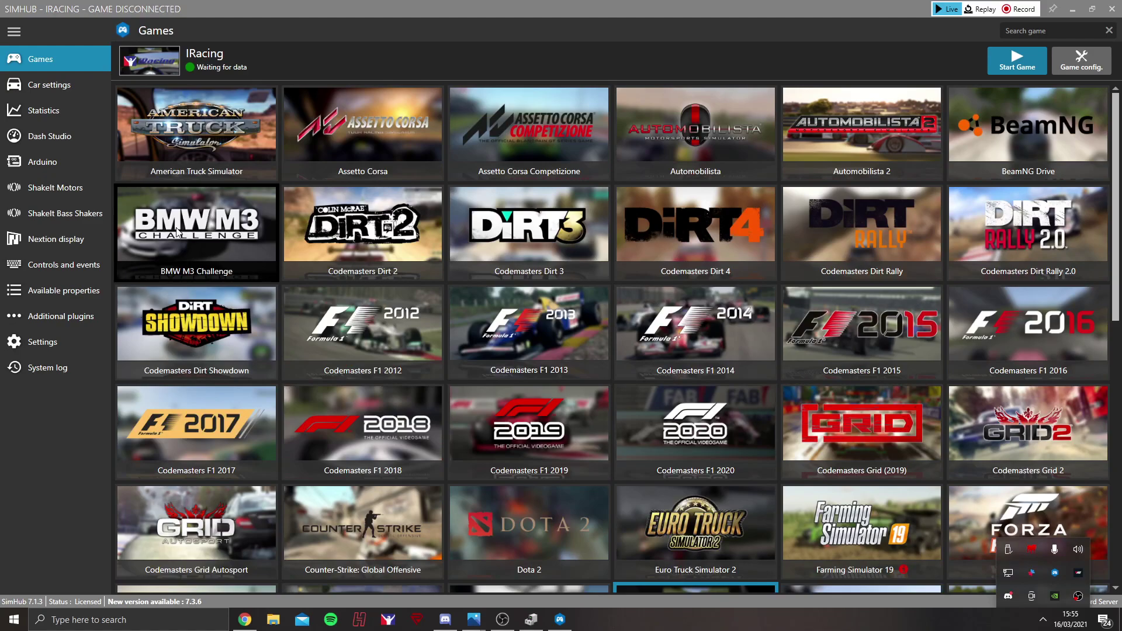
left_click(1043, 621)
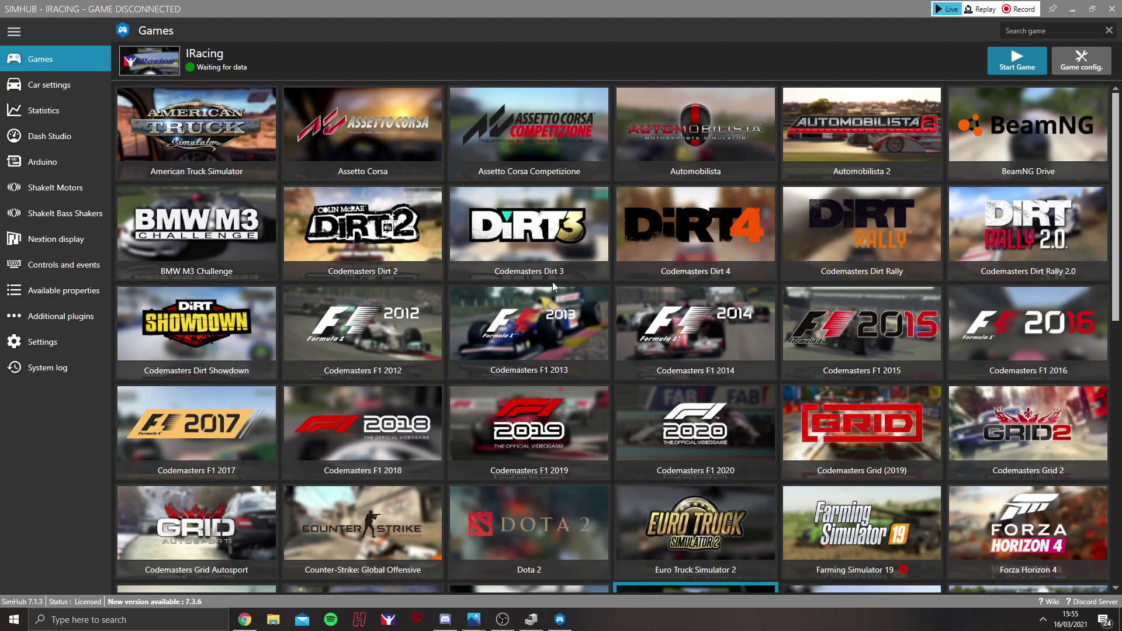
- Open SimHub's Arduino settings showing the SimHub Dash connected on COM3
left_click(66, 164)
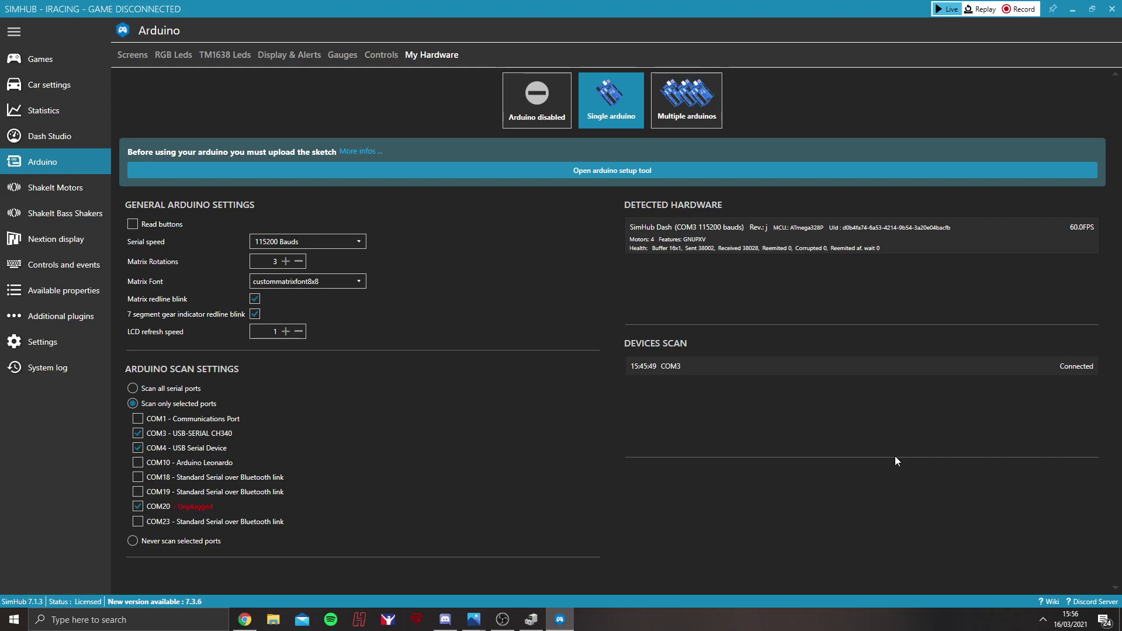
- Check the driver downloads in SparkFun's CH340 tutorial in Chrome, then close that tab
left_click(245, 619)
left_click(760, 10)
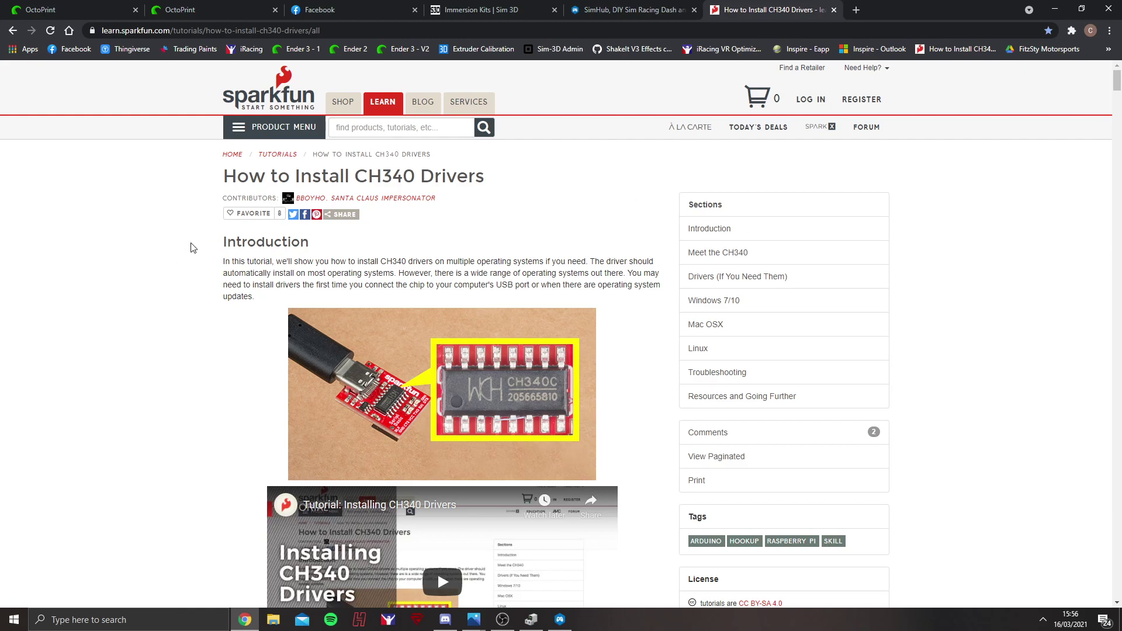
left_click(705, 288)
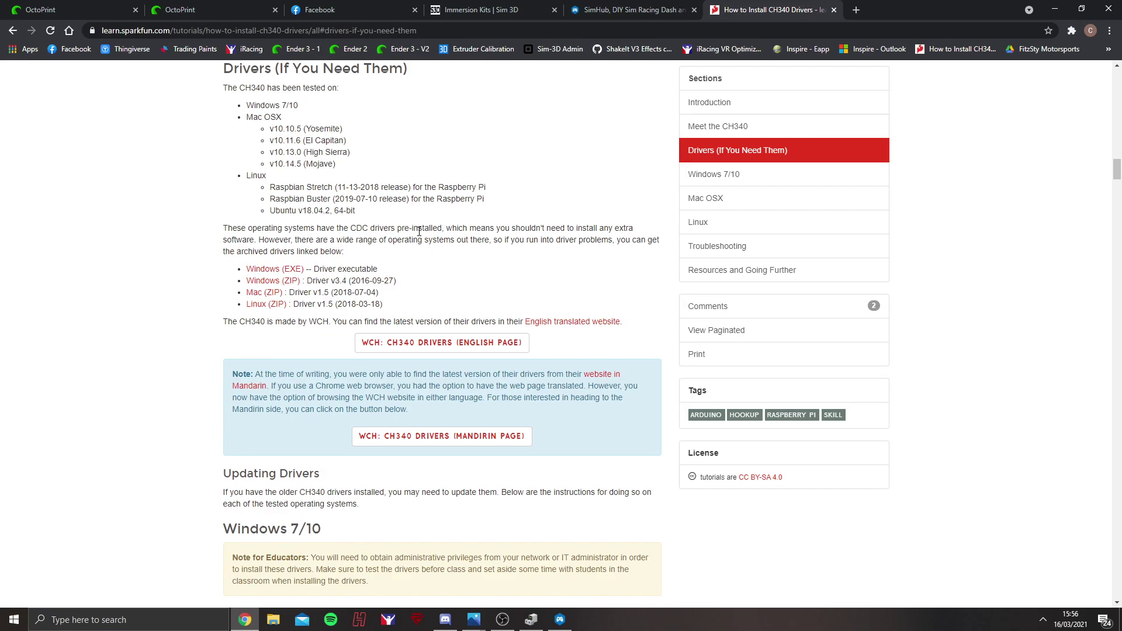
left_click(834, 10)
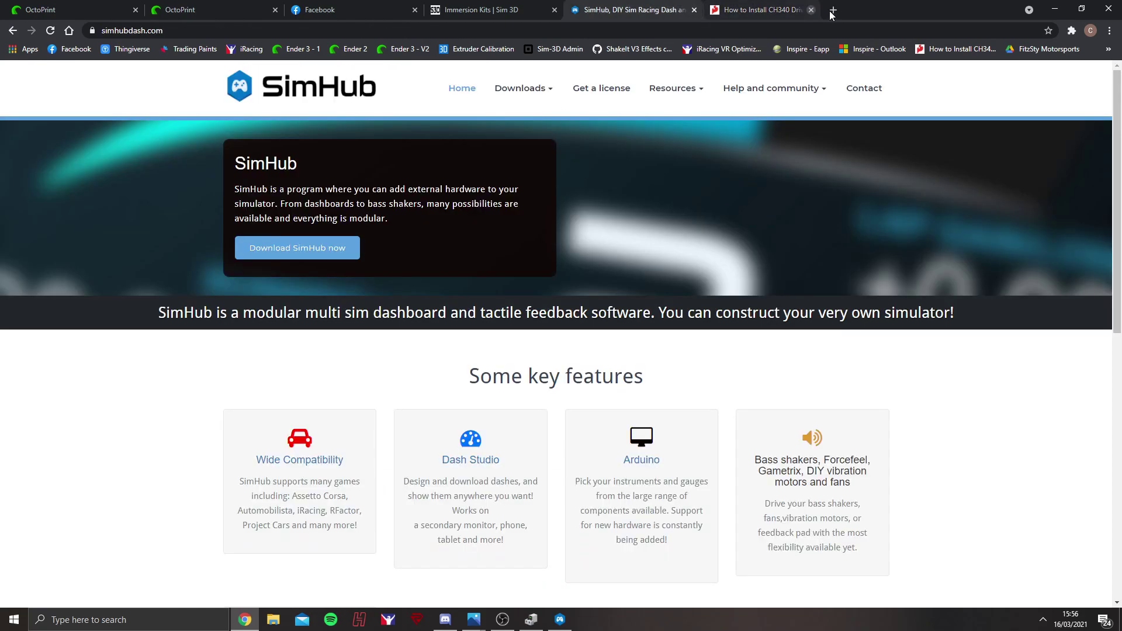
- Return to SimHub and open the ShakeIt Motors page with the Default profile
left_click(559, 619)
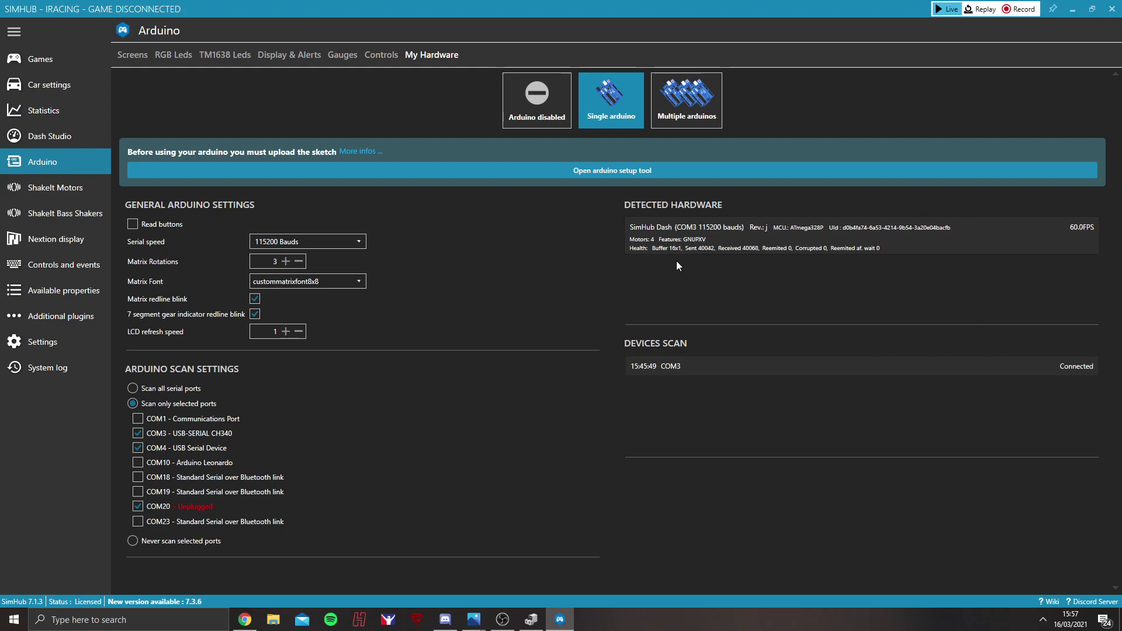
left_click(35, 192)
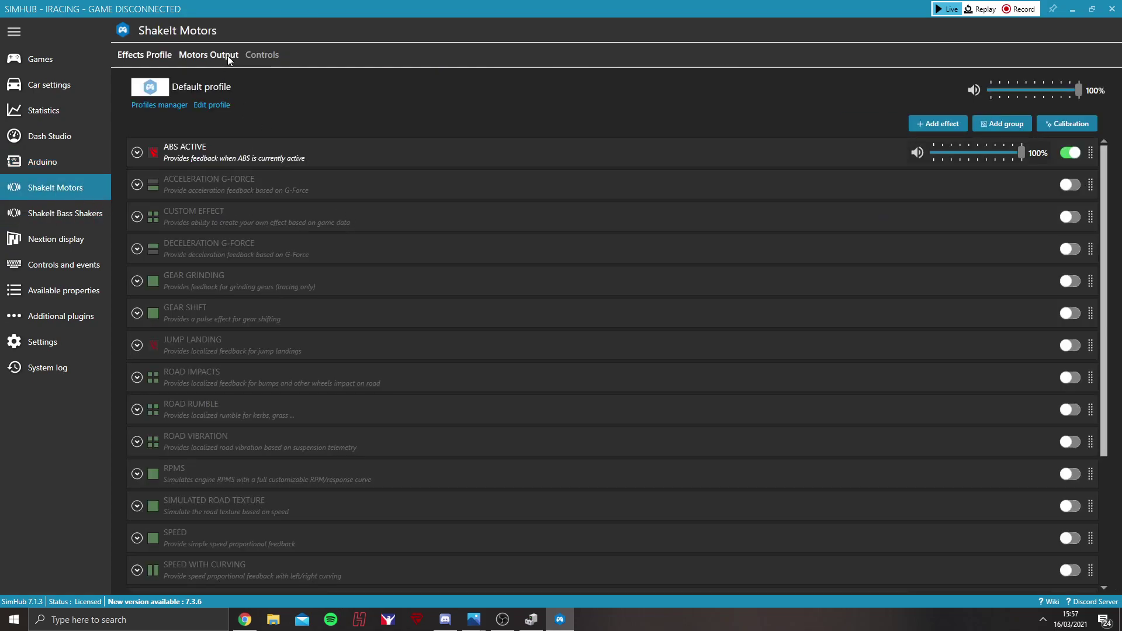
left_click(226, 55)
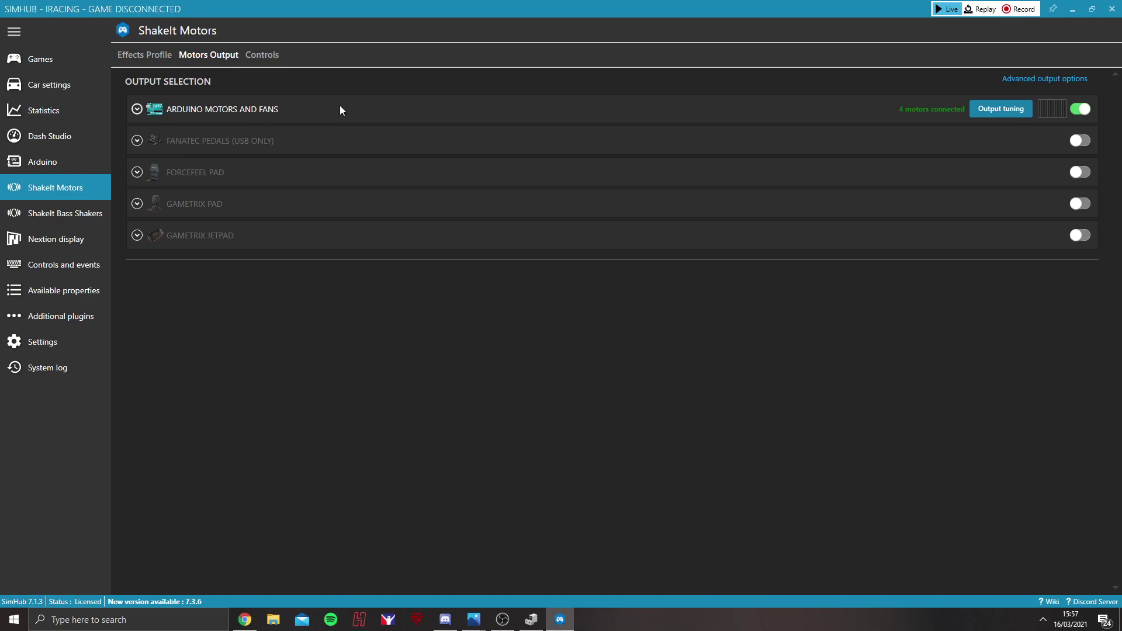
left_click(137, 110)
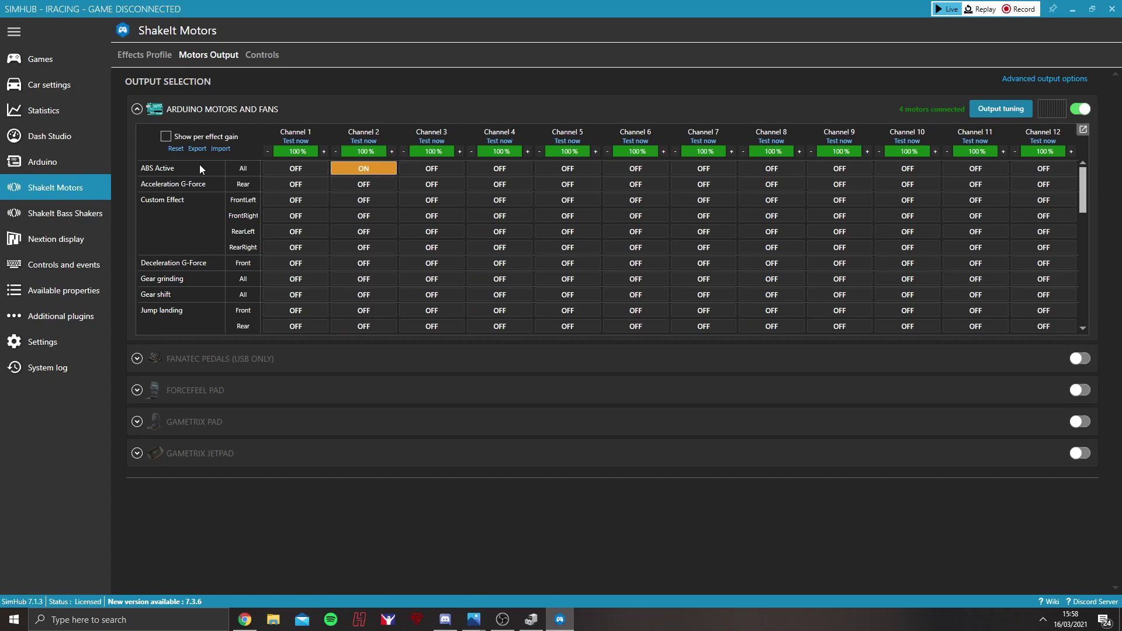
scroll(219, 183, "down", 10)
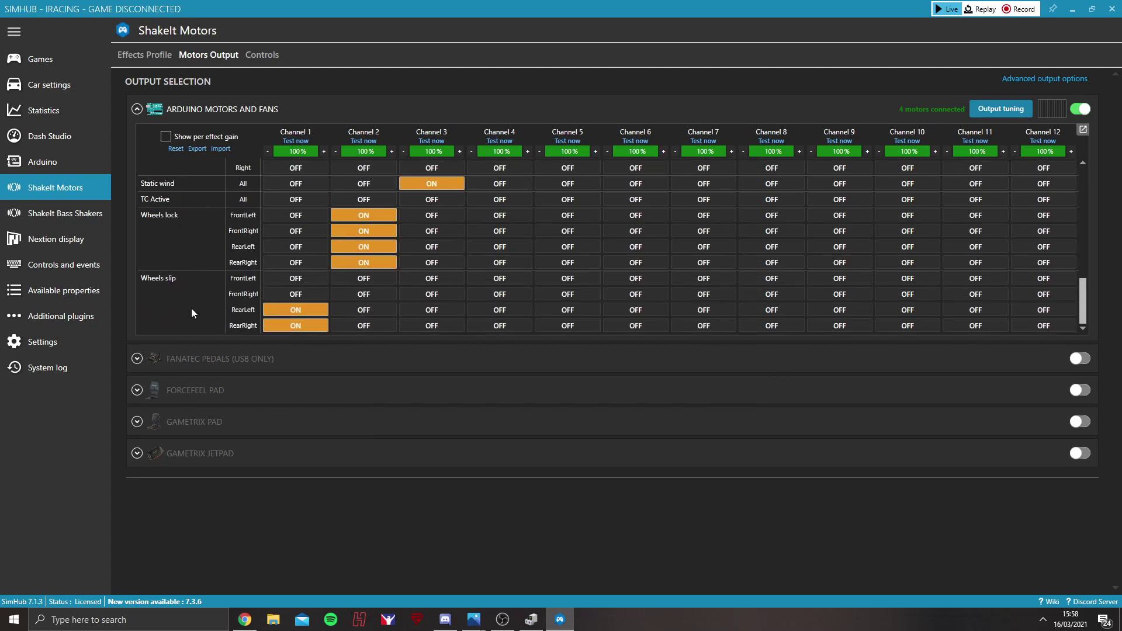
scroll(191, 307, "up", 4)
scroll(195, 296, "up", 8)
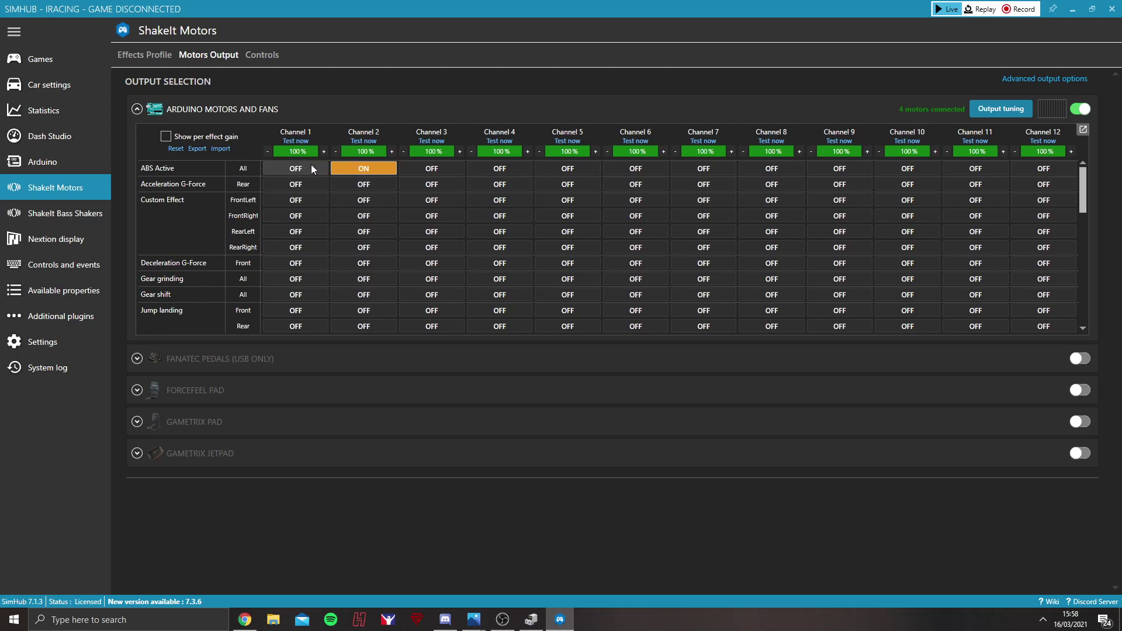
scroll(313, 166, "down", 6)
scroll(318, 193, "down", 3)
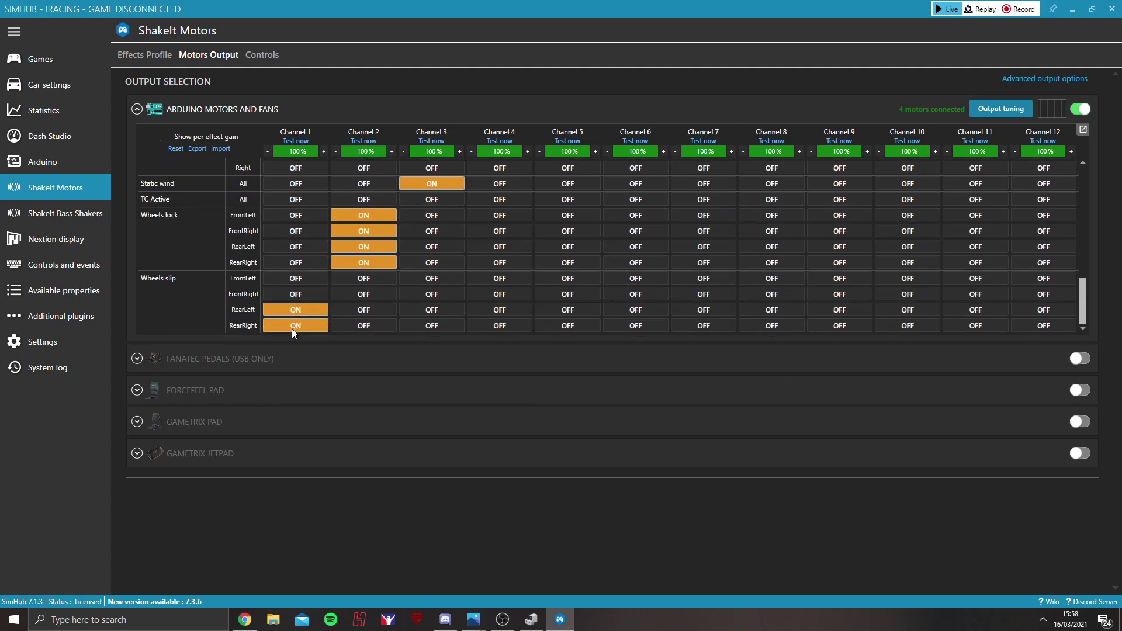
left_click(309, 280)
left_click(316, 280)
scroll(369, 221, "up", 9)
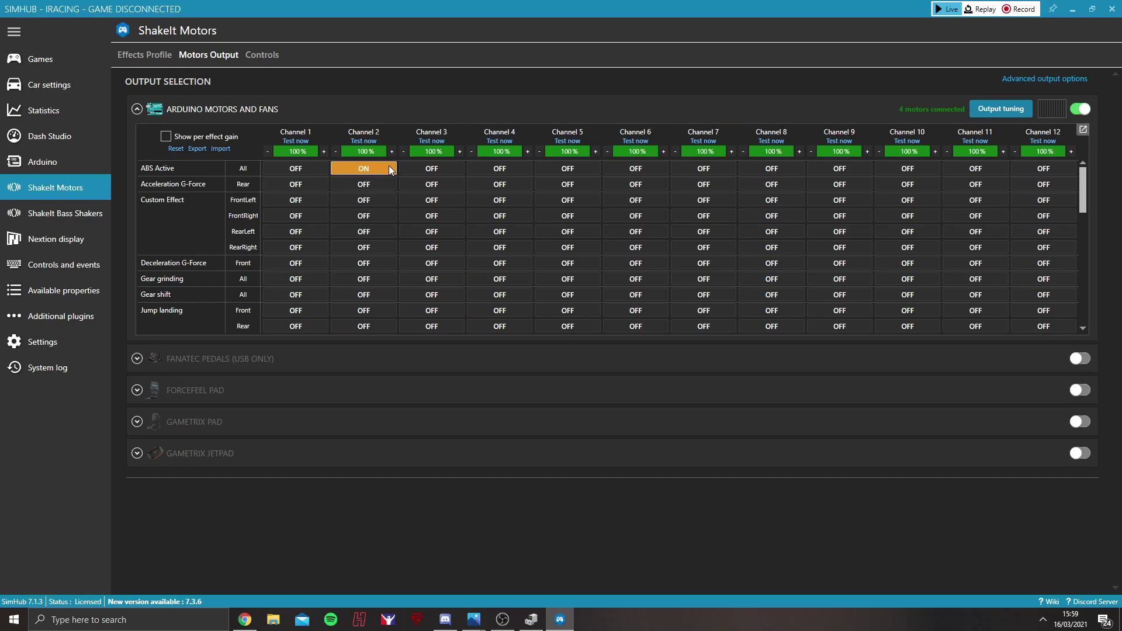
scroll(423, 189, "down", 10)
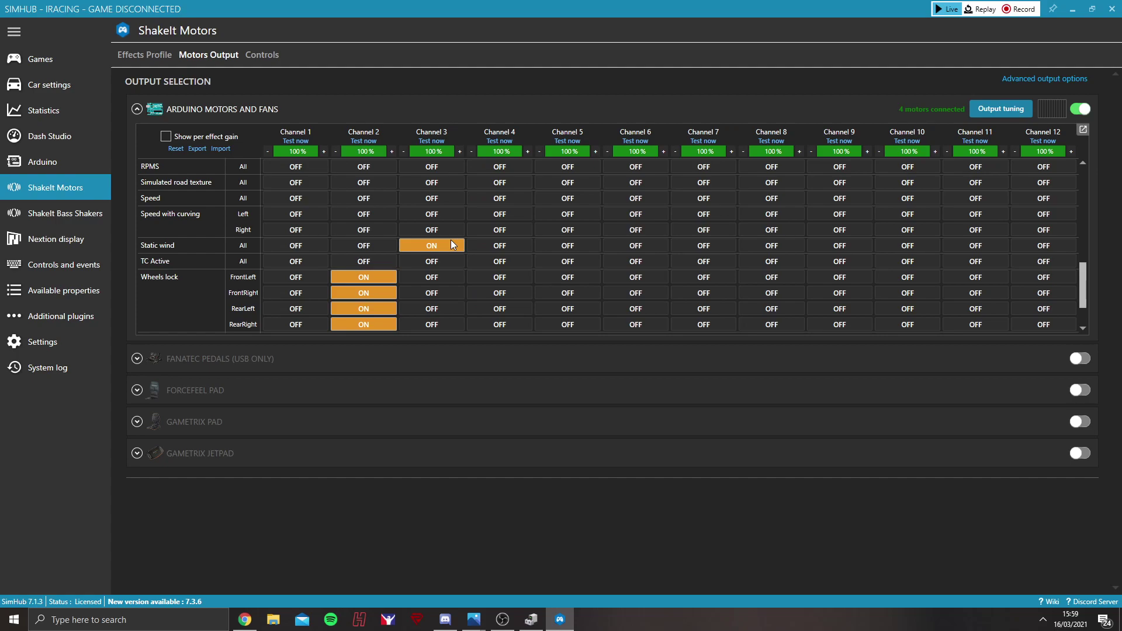
- Switch to the ShakeIt Motors Effects Profile list and scroll through the effects
left_click(159, 54)
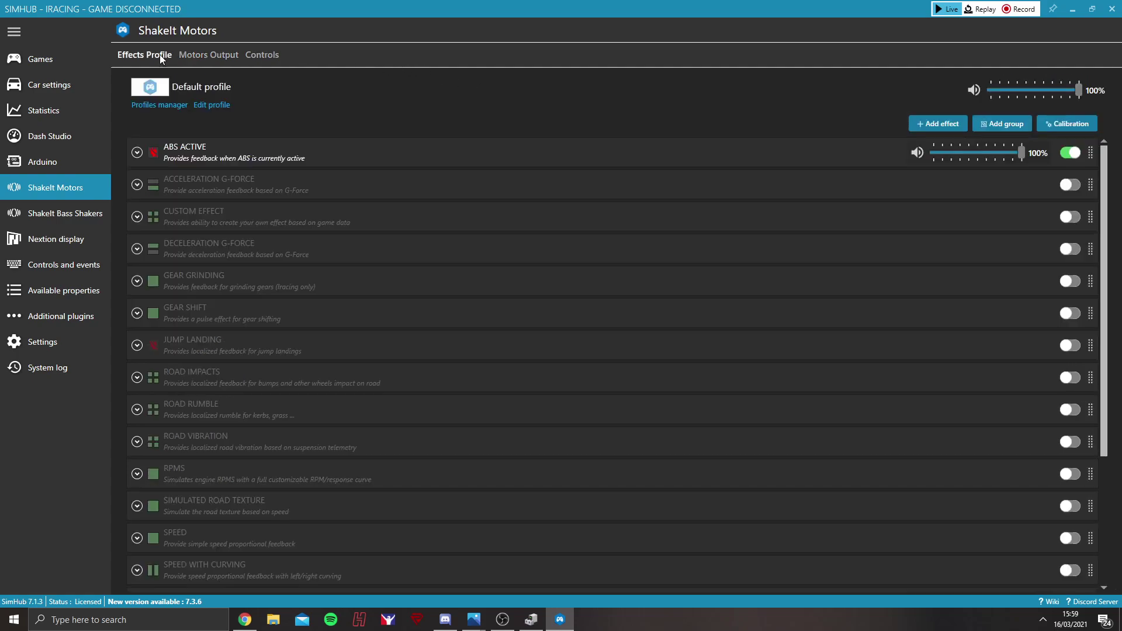
scroll(570, 163, "down", 3)
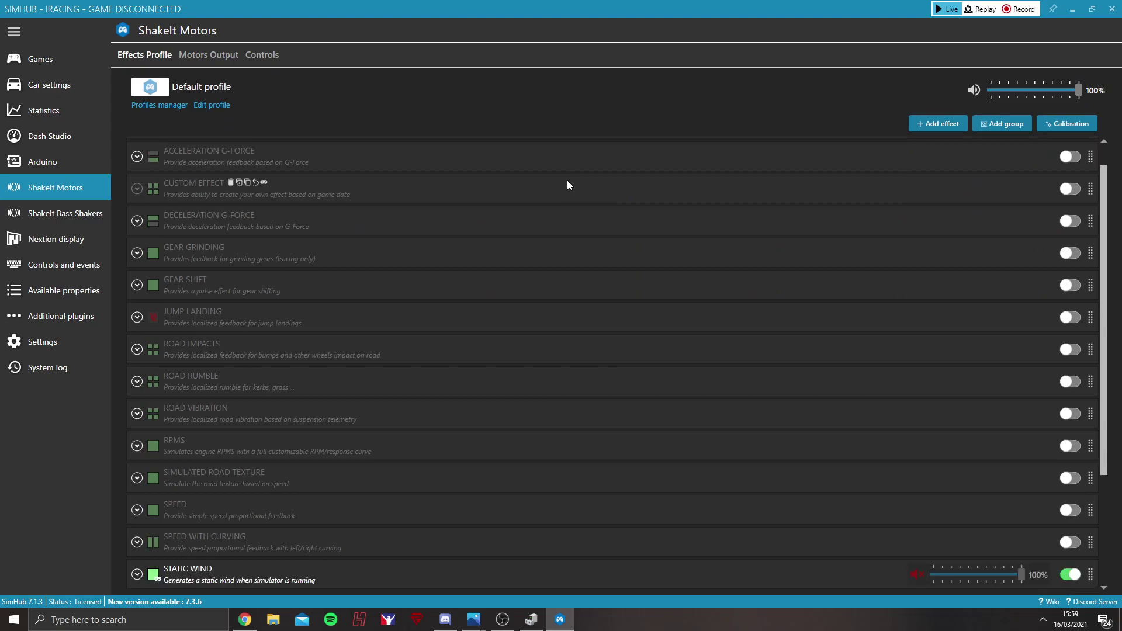
scroll(585, 287, "up", 3)
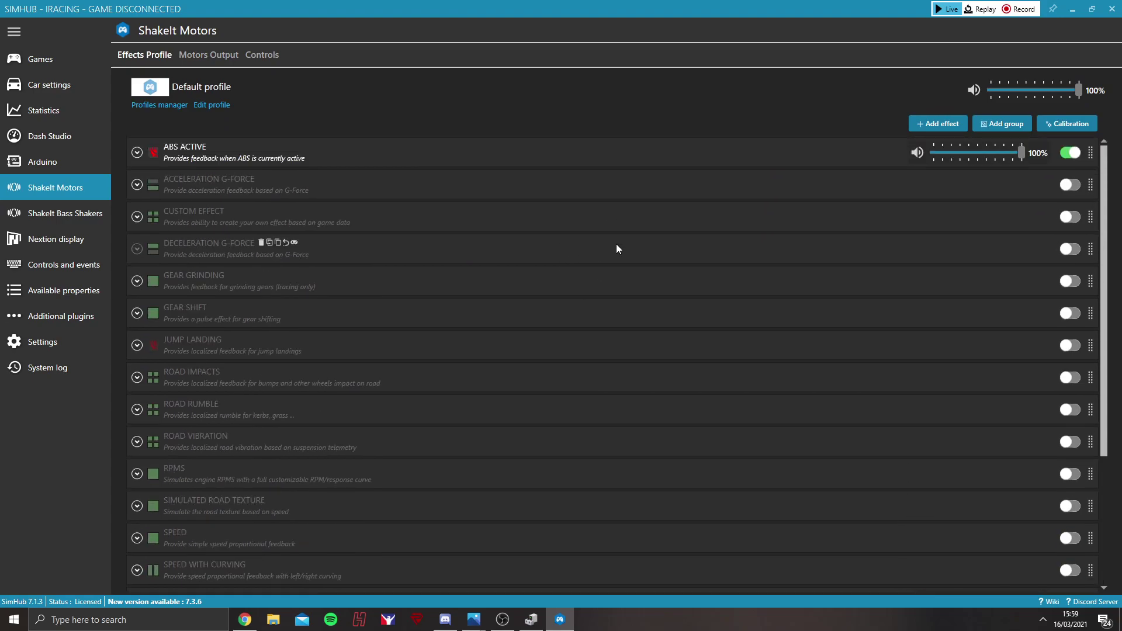
- Expand and collapse the Acceleration G-Force and ABS Active effect settings to review them
left_click(136, 185)
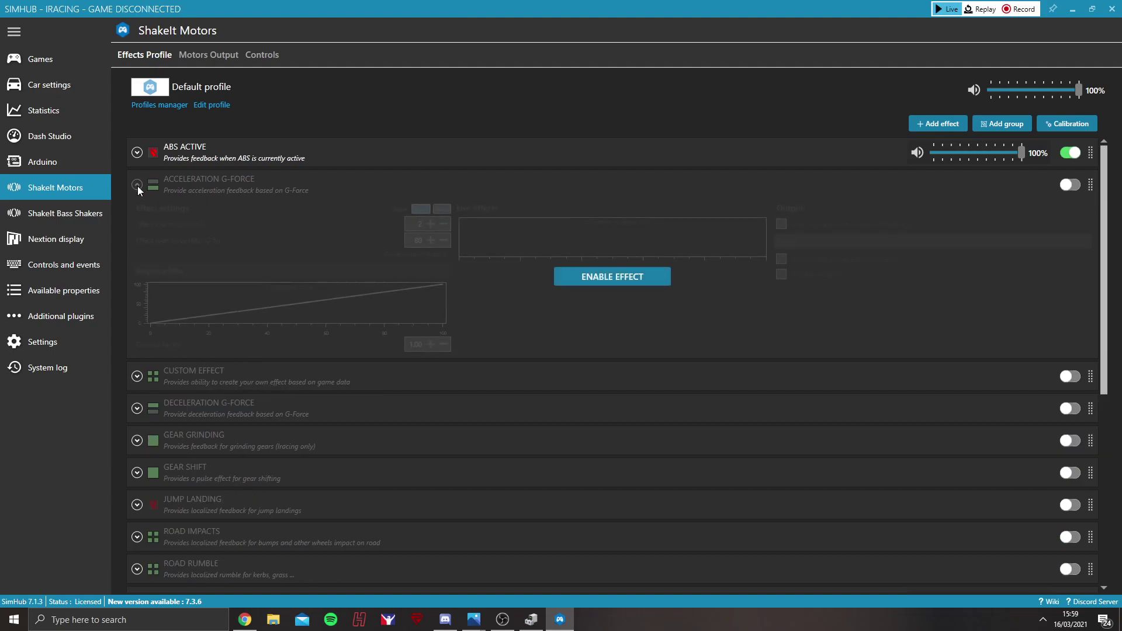
left_click(137, 186)
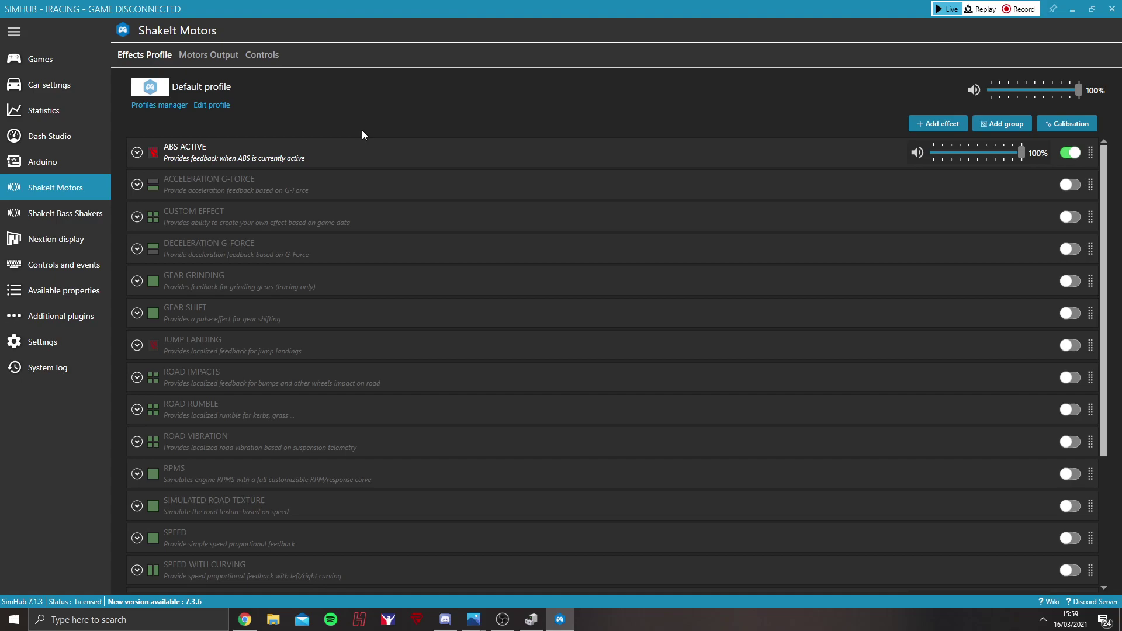
left_click(137, 153)
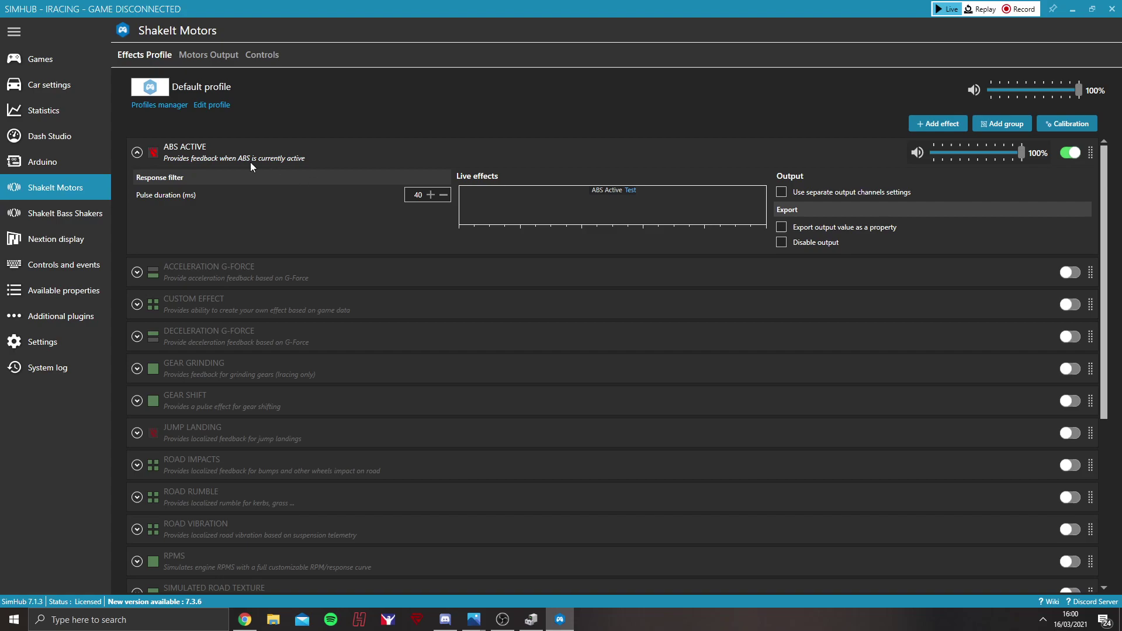
left_click(146, 154)
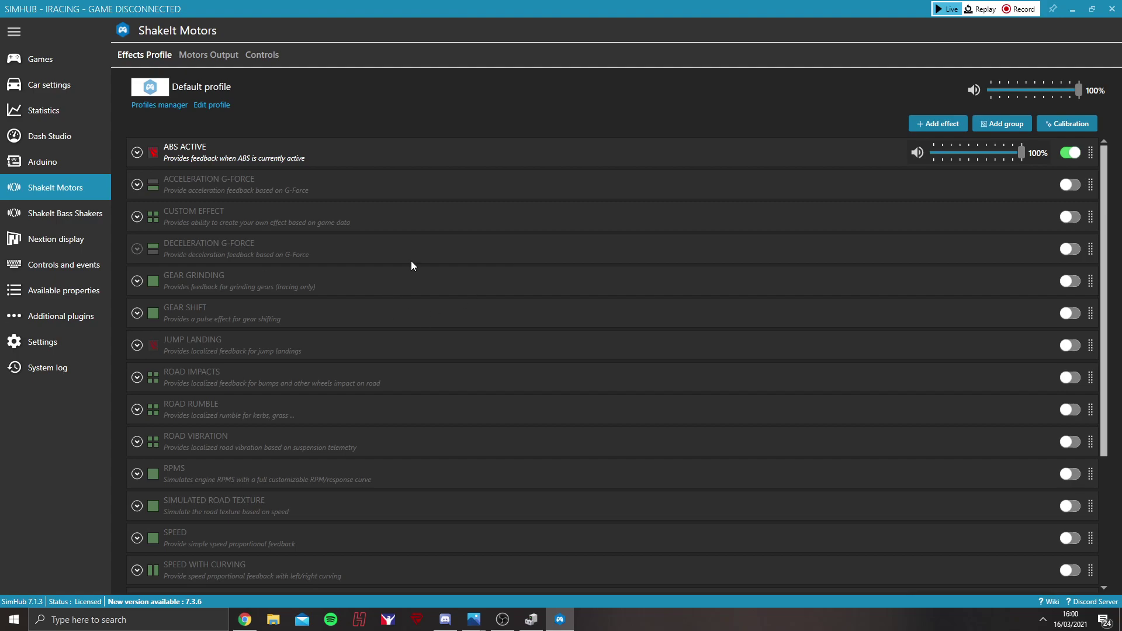
mouse_move(415, 272)
scroll(414, 272, "down", 3)
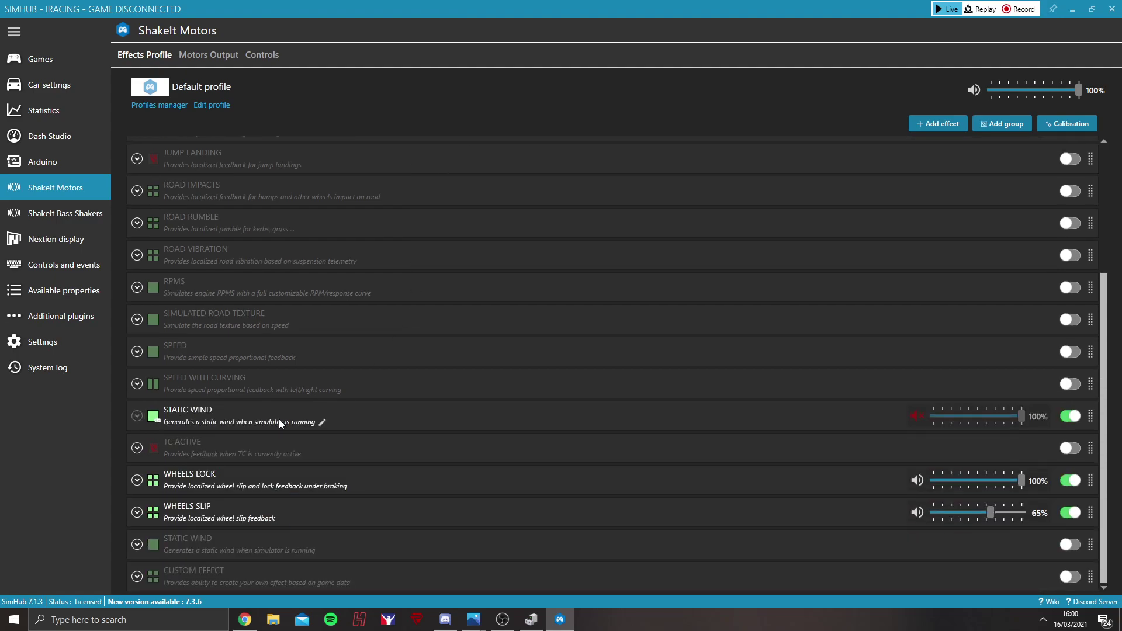
left_click(144, 418)
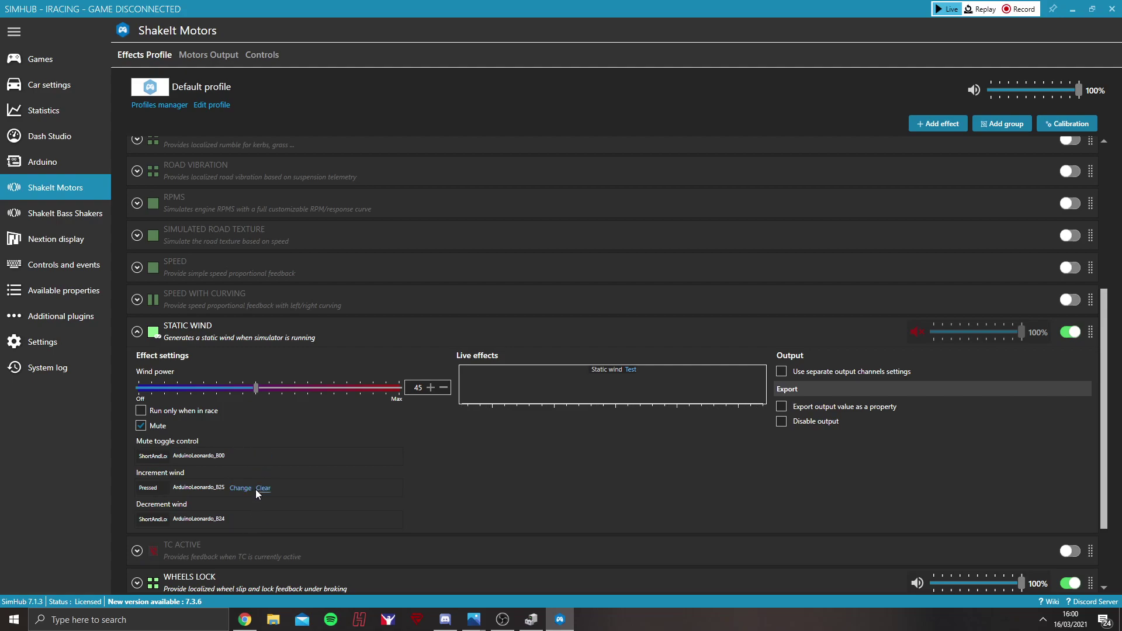
mouse_move(236, 466)
left_click(137, 333)
- Expand and scroll through the Wheels Lock settings, then check Discord's rumble-motor-settings channel
left_click(137, 480)
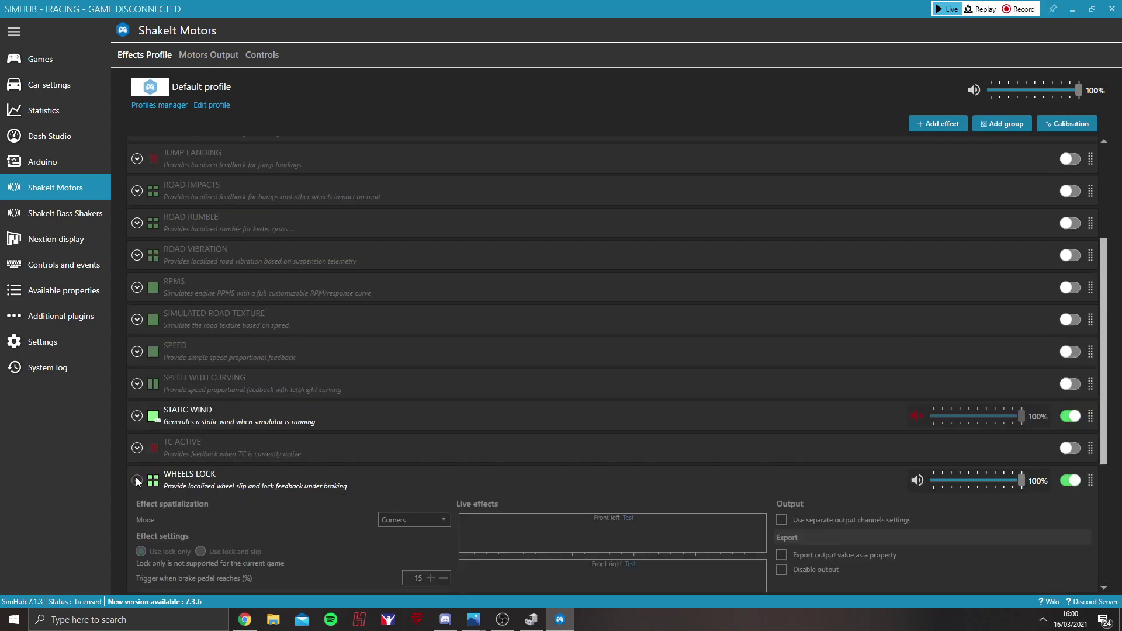
scroll(378, 378, "down", 4)
scroll(380, 377, "down", 1)
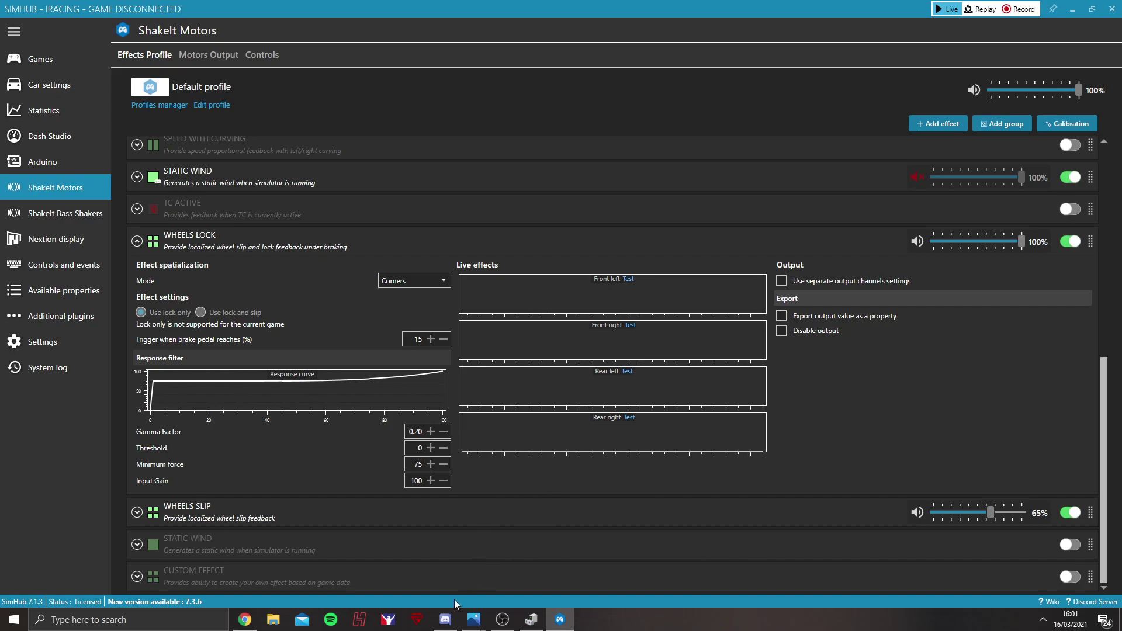
left_click(447, 621)
scroll(525, 307, "up", 2)
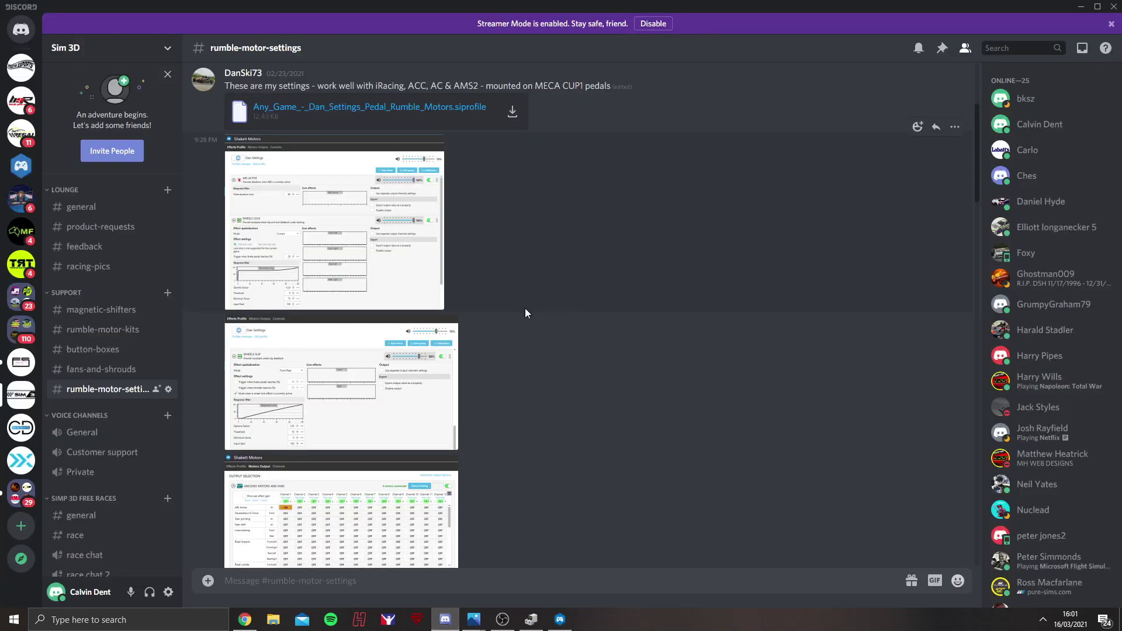
scroll(576, 313, "up", 2)
scroll(575, 307, "down", 3)
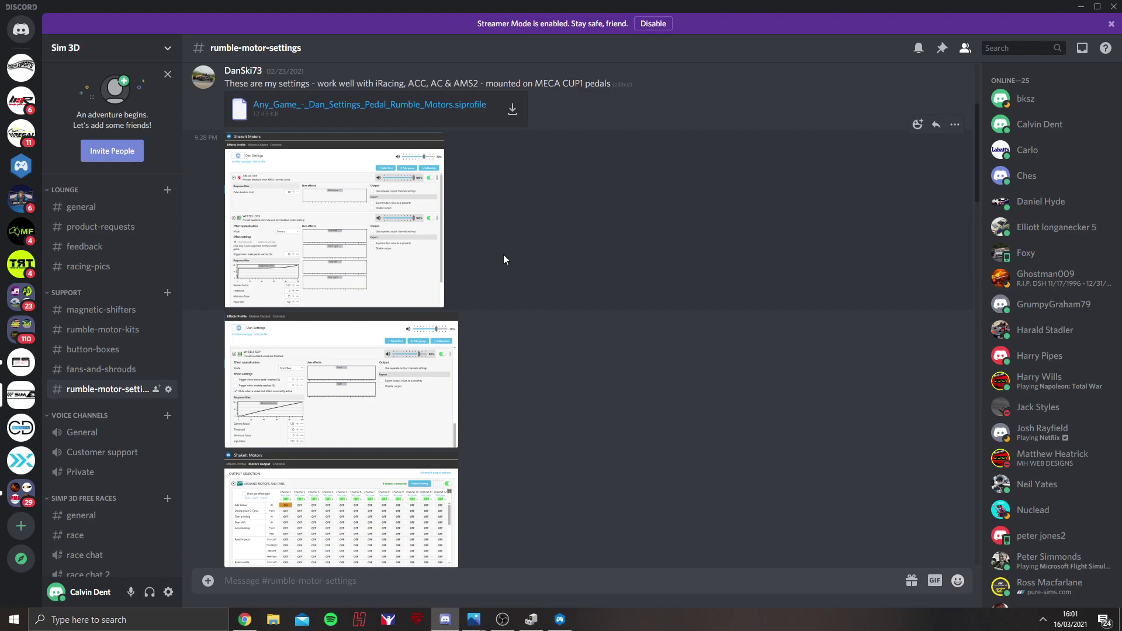
scroll(504, 253, "down", 5)
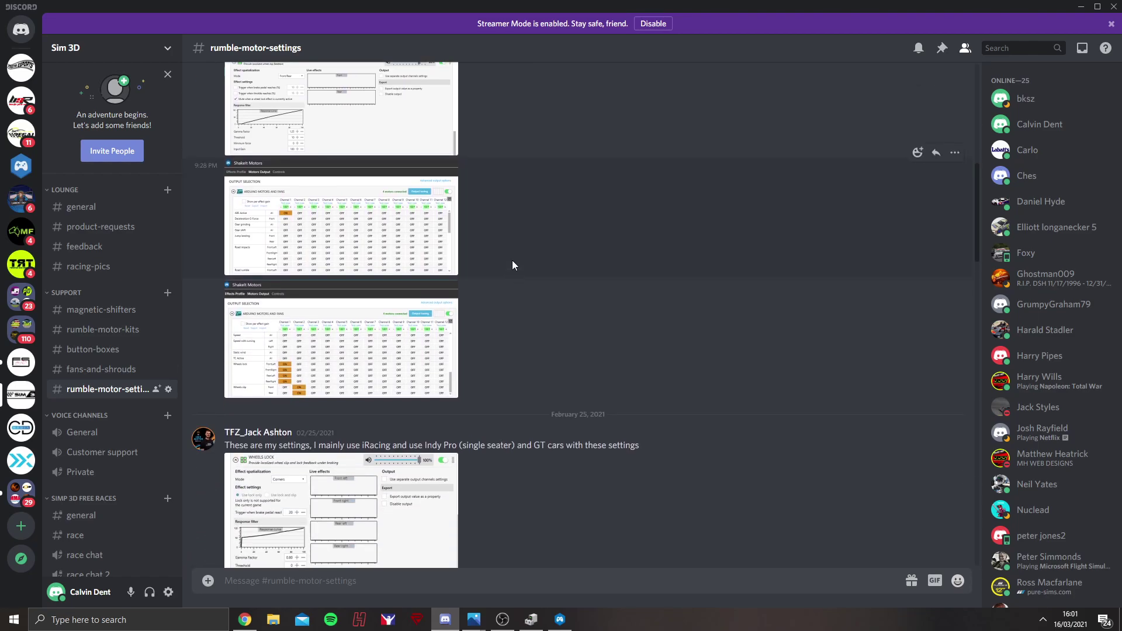
scroll(512, 262, "down", 4)
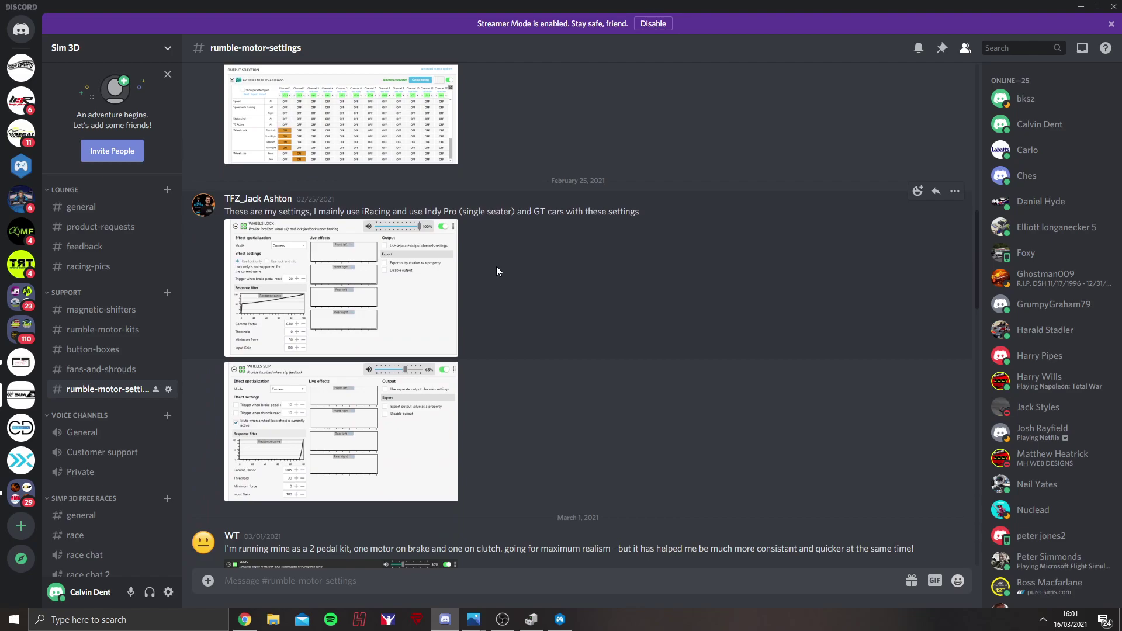
scroll(500, 263, "down", 7)
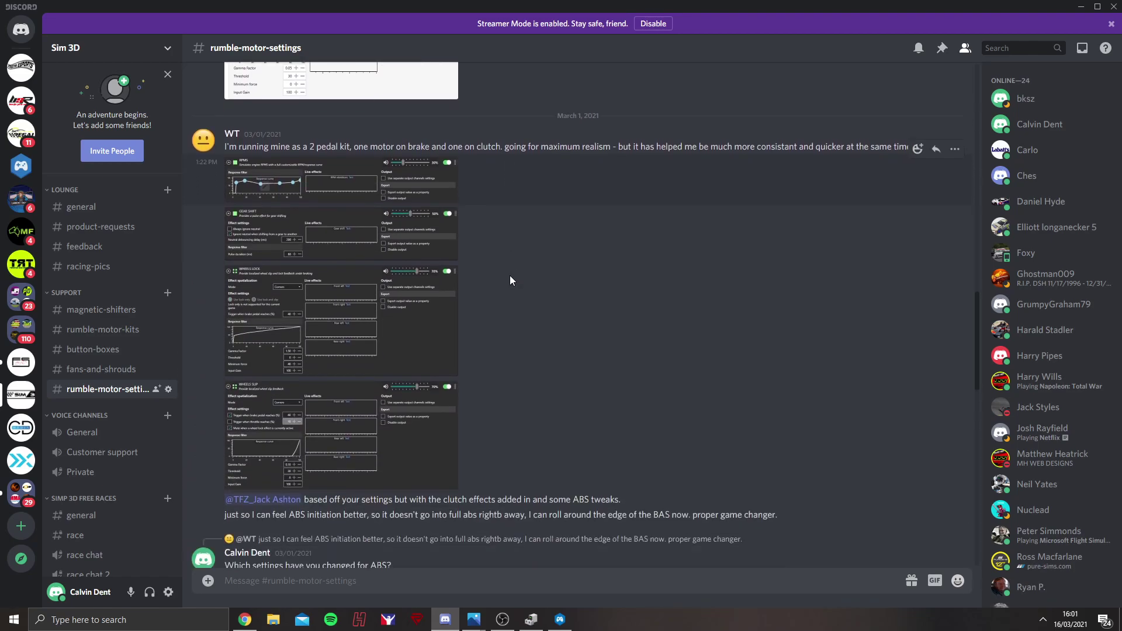
scroll(510, 280, "down", 2)
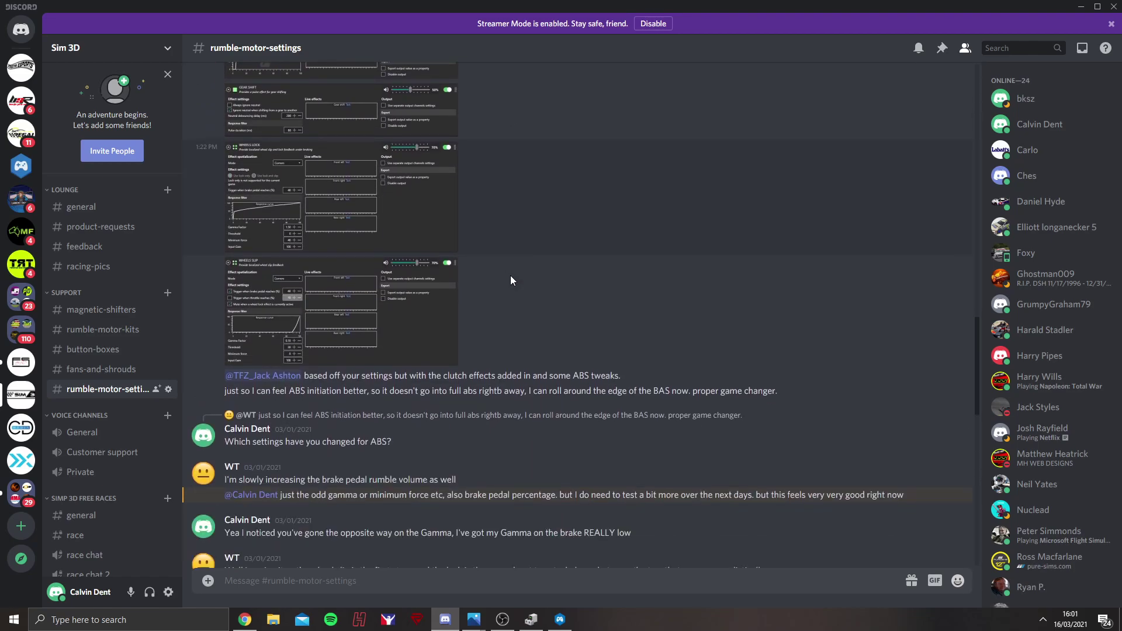
scroll(510, 276, "down", 15)
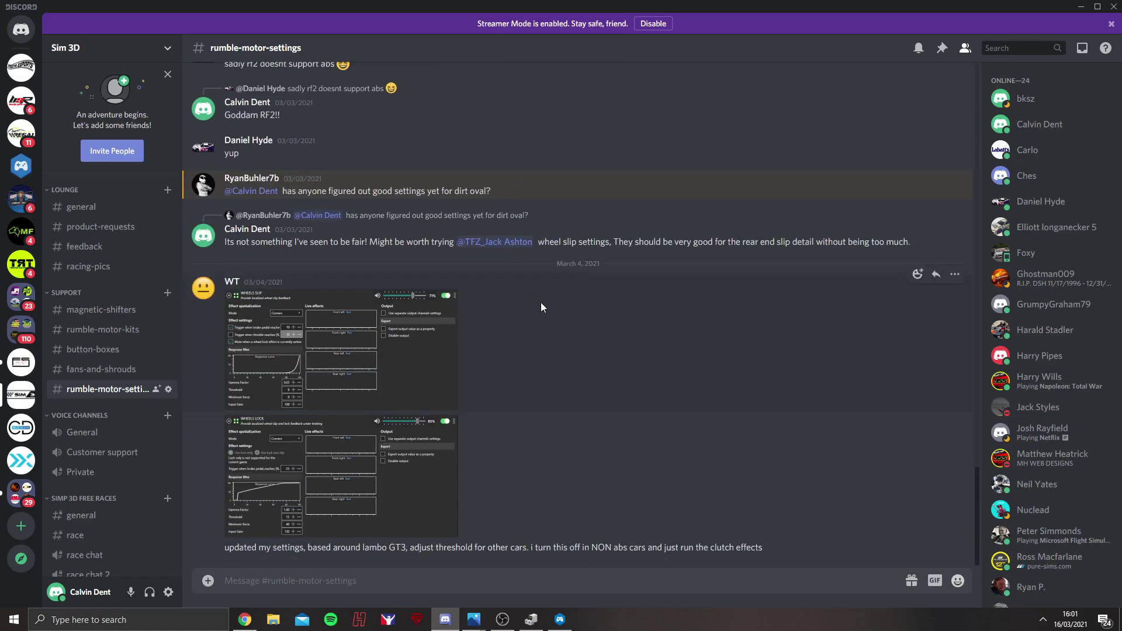
scroll(622, 279, "up", 1)
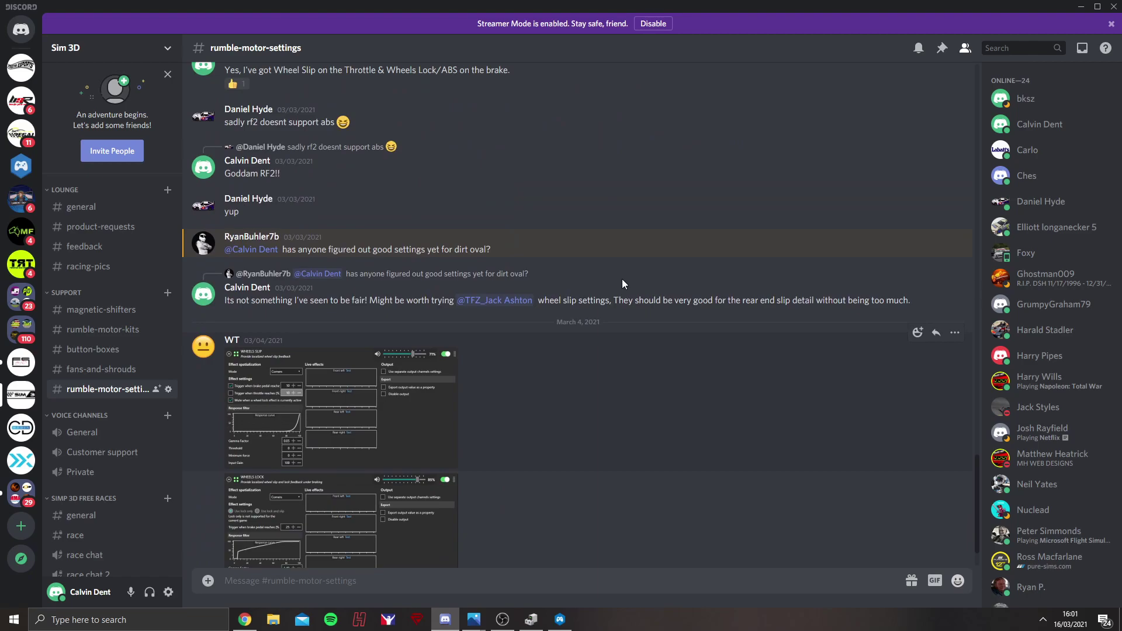
scroll(618, 267, "up", 1)
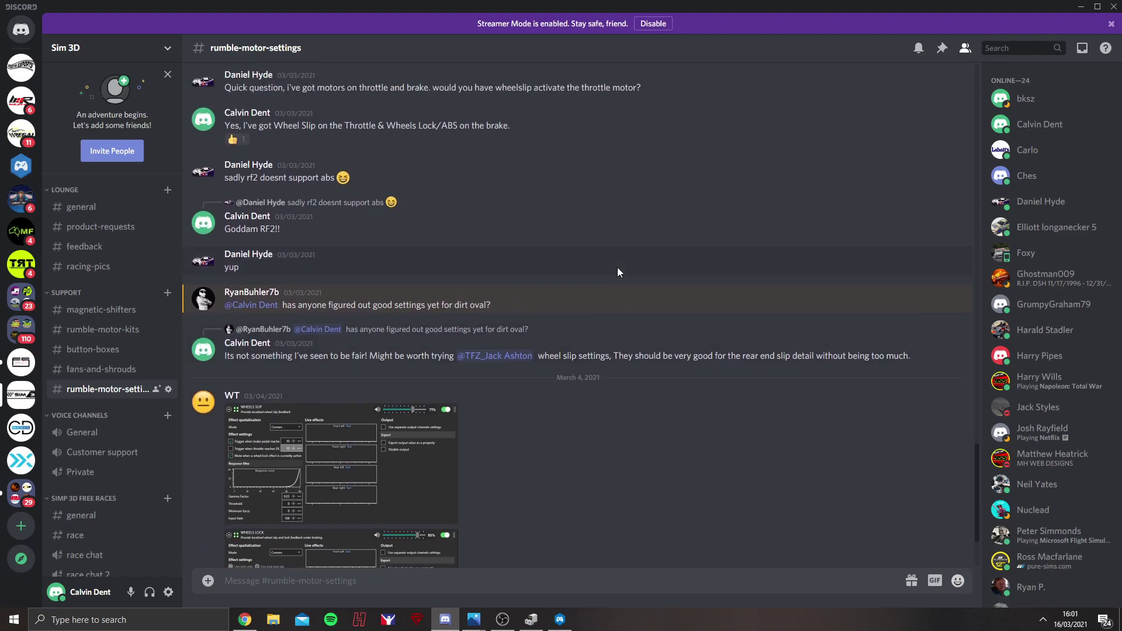
scroll(617, 273, "down", 1)
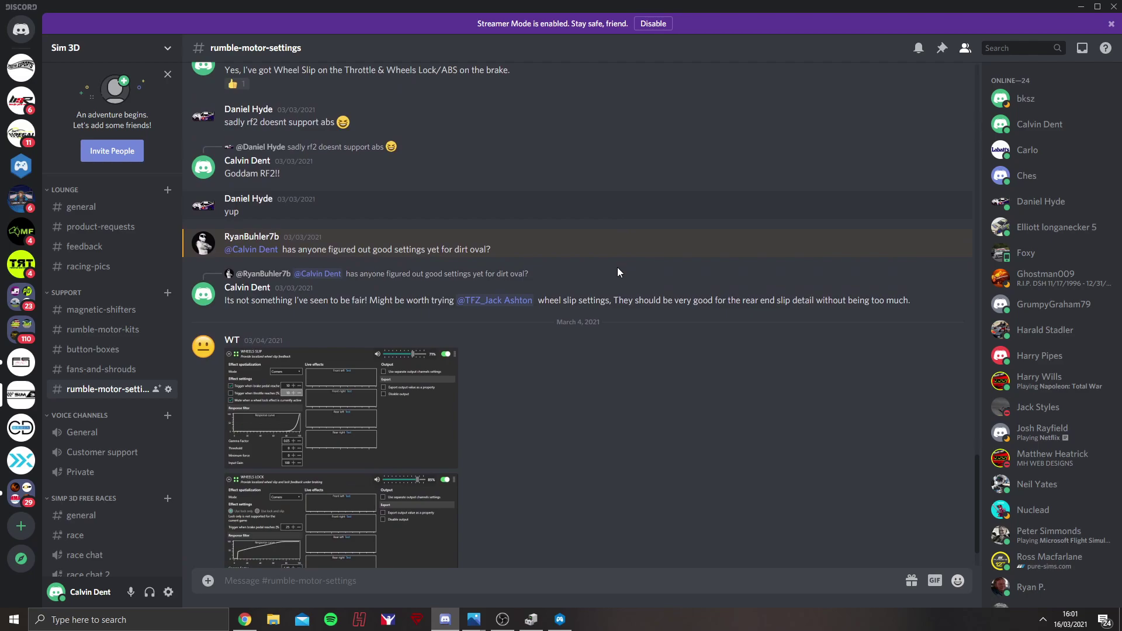
- Back in SimHub, leave the Wheels Lock spatialization mode set to Corners
left_click(560, 620)
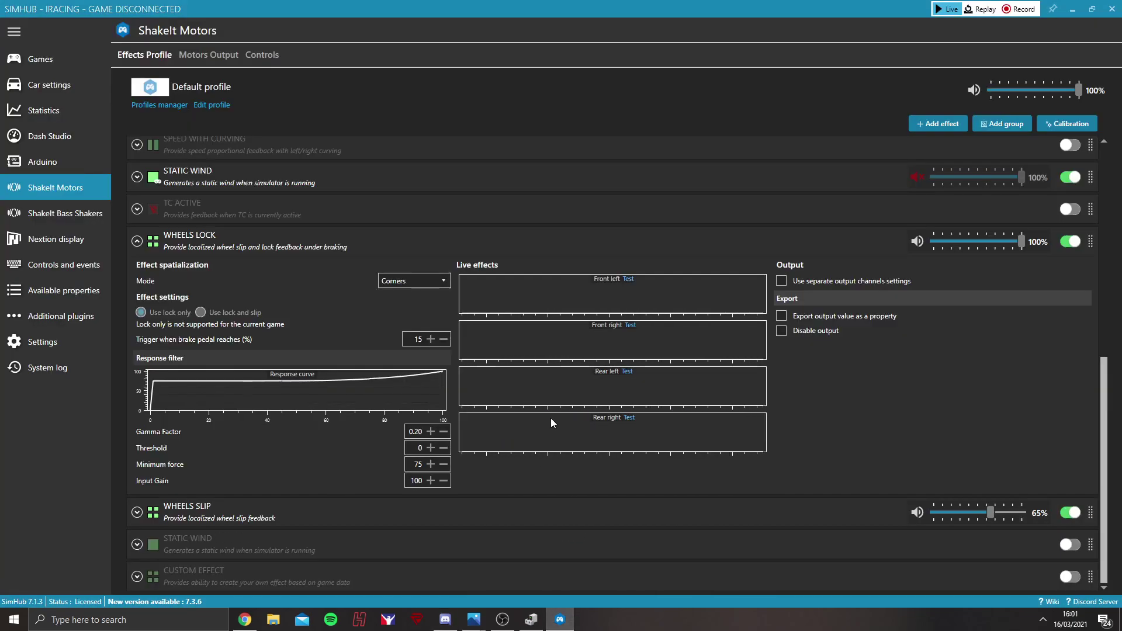
left_click(432, 282)
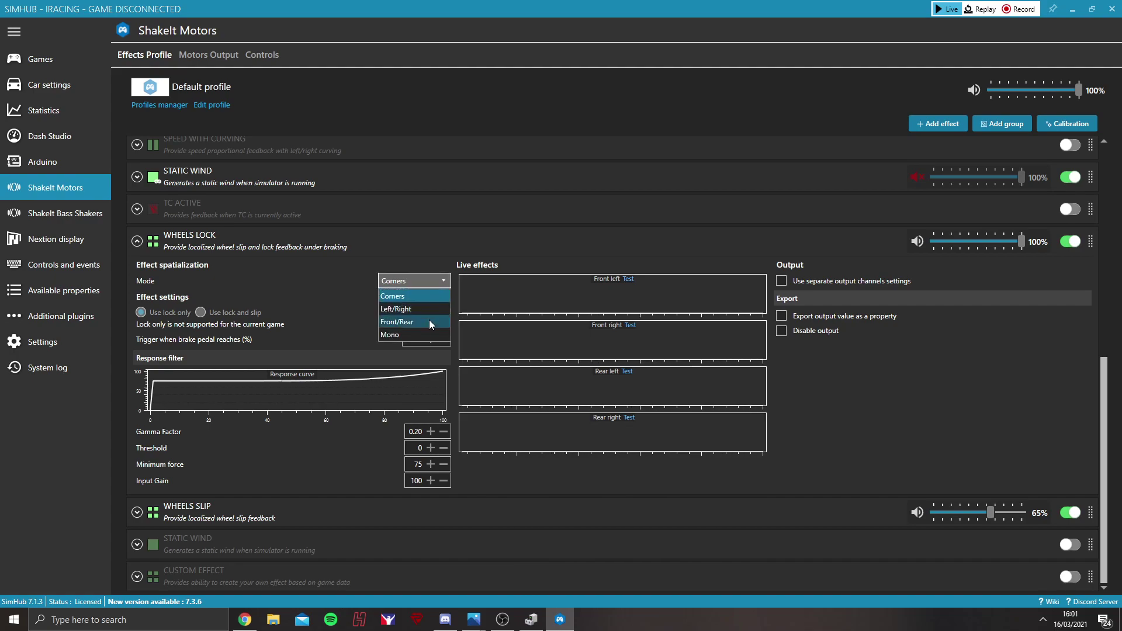
left_click(427, 297)
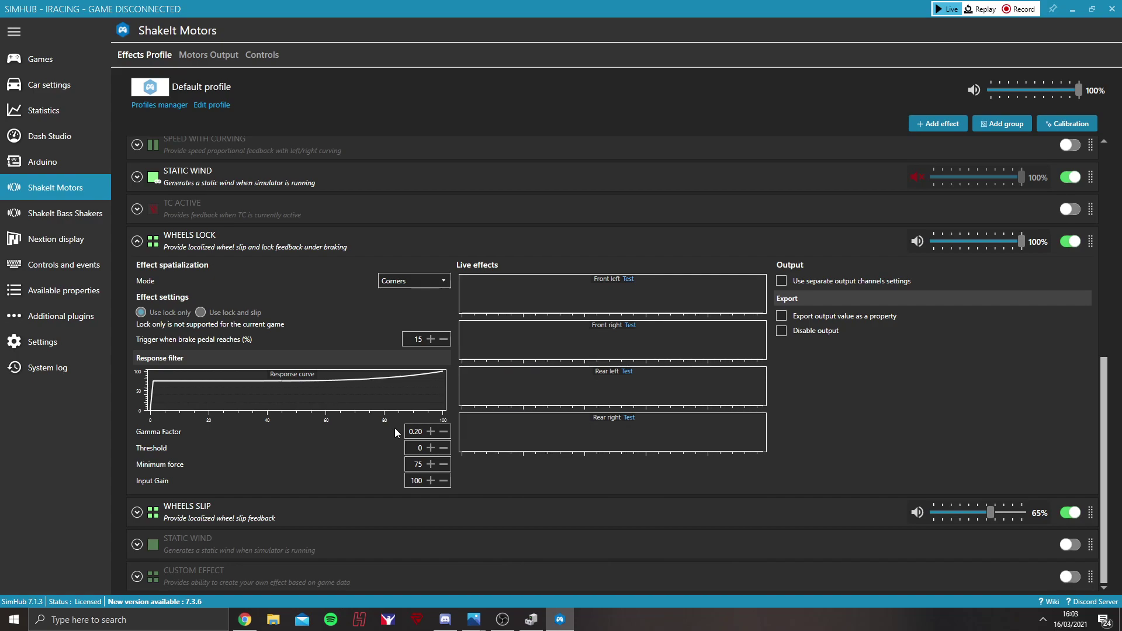
left_click(430, 448)
left_click(430, 447)
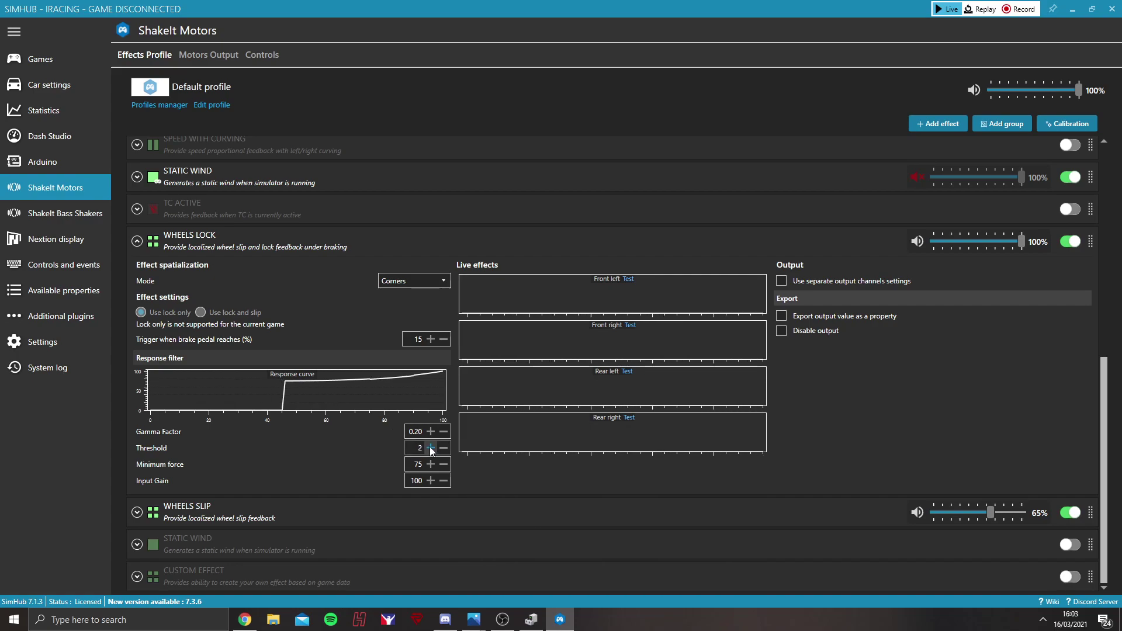
left_click(443, 448)
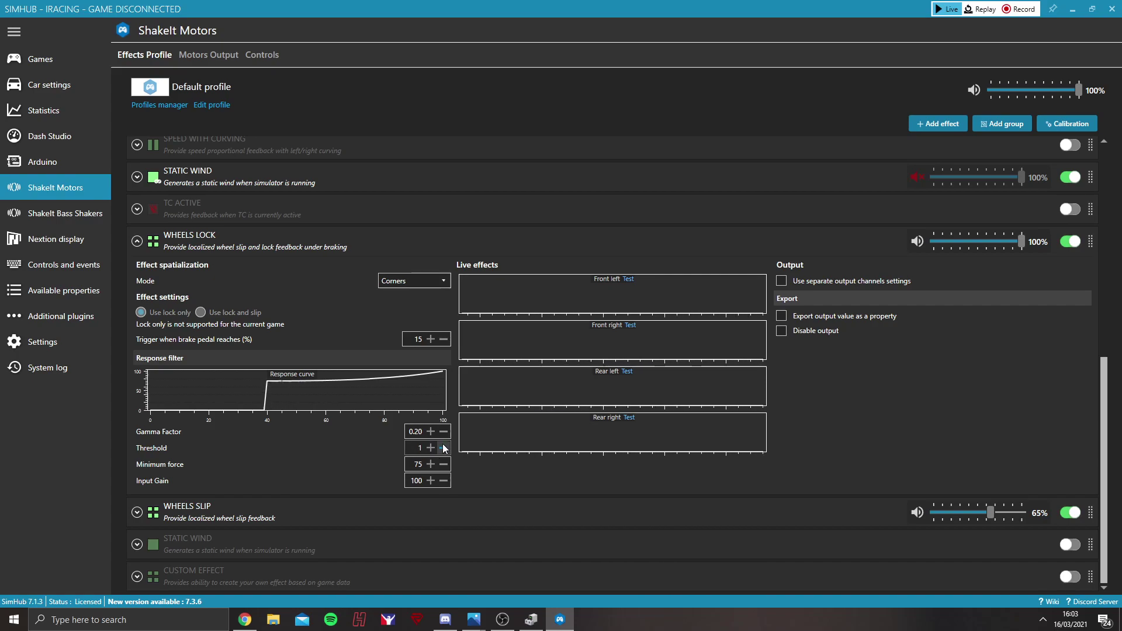
left_click(443, 448)
left_click(431, 447)
left_click(431, 447)
left_click(431, 447)
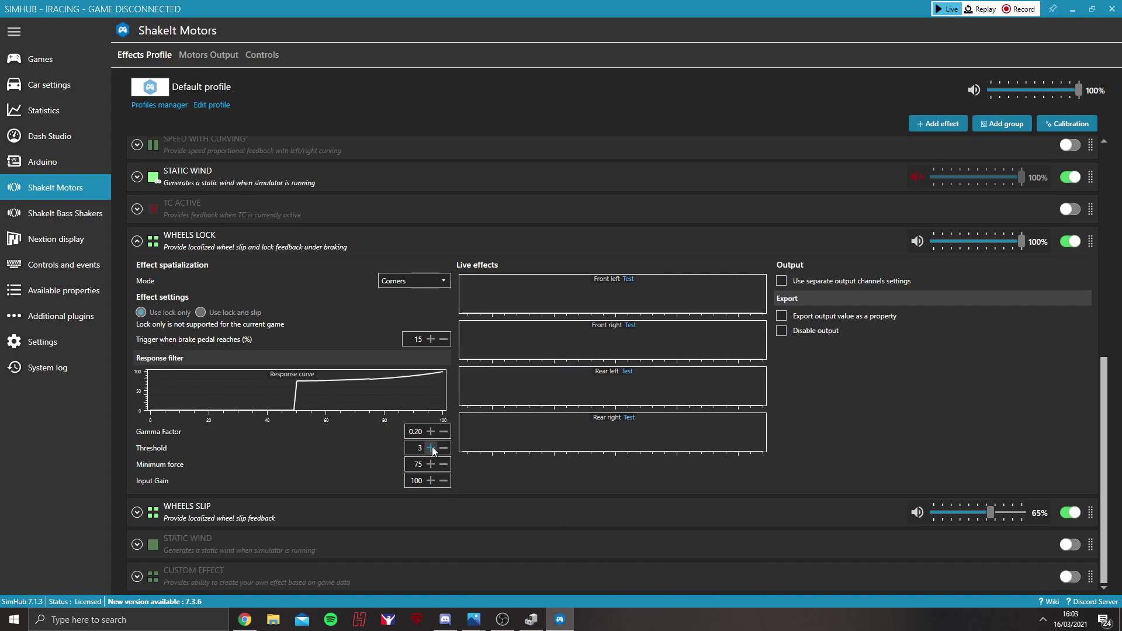
left_click(431, 447)
left_click(443, 448)
left_click(443, 448)
left_click(443, 449)
left_click(443, 448)
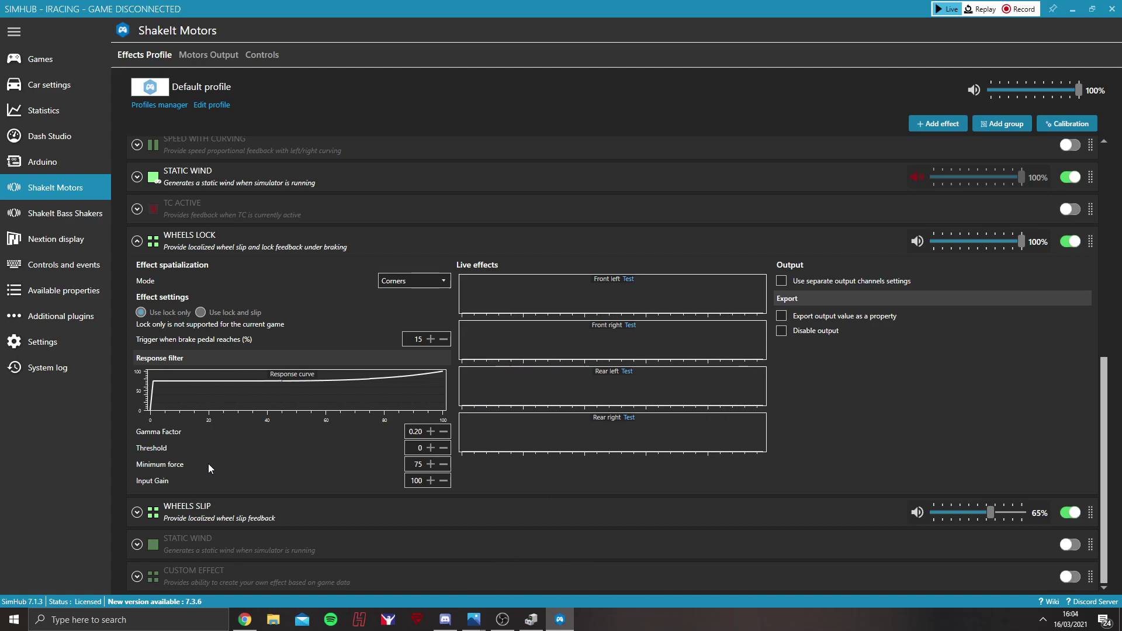
left_click(442, 465)
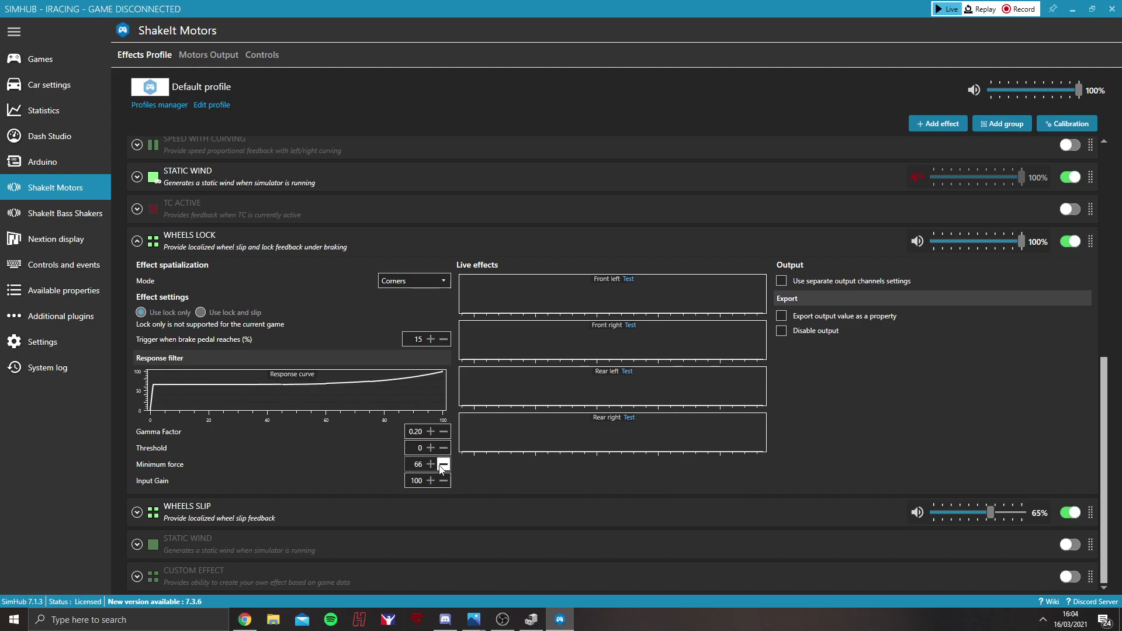
left_click(443, 465)
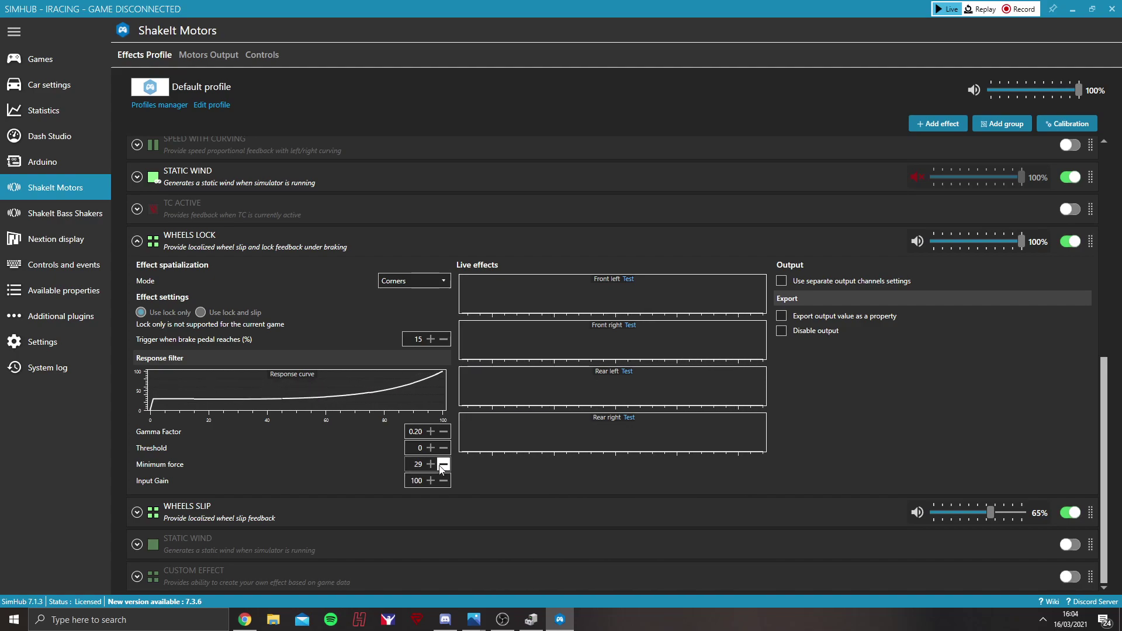
left_click(443, 465)
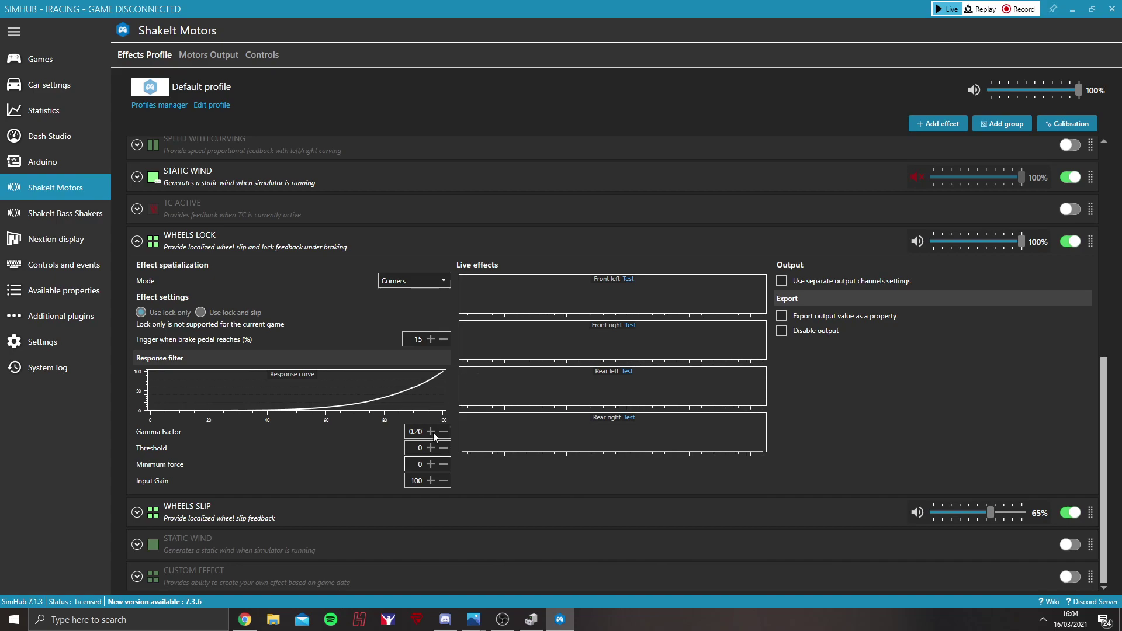
left_click(431, 464)
left_click(430, 464)
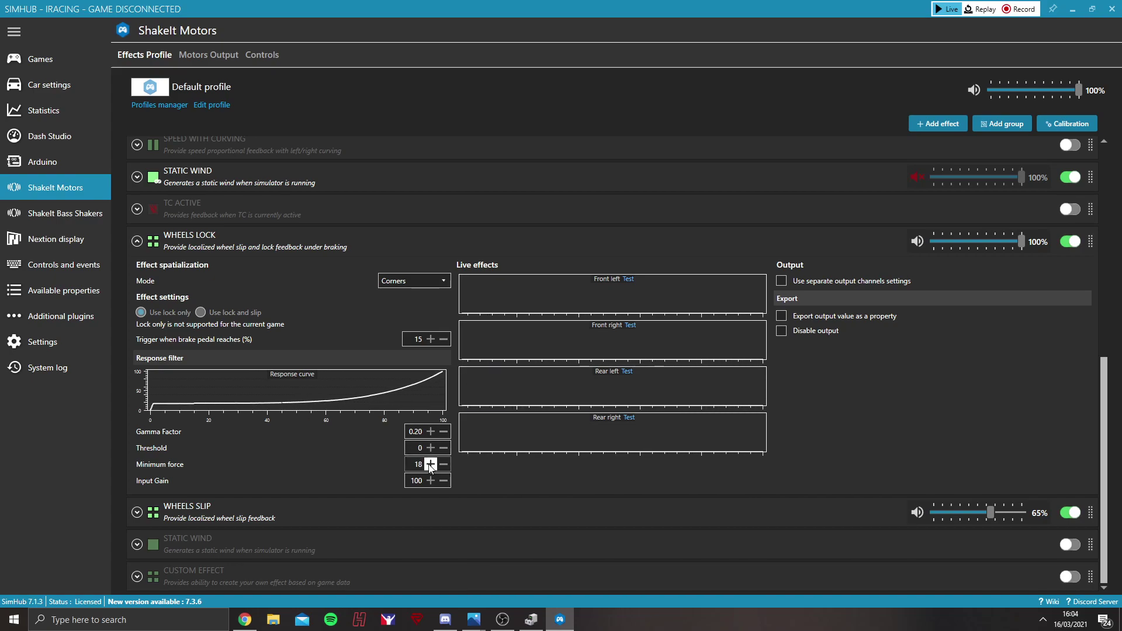
left_click(431, 464)
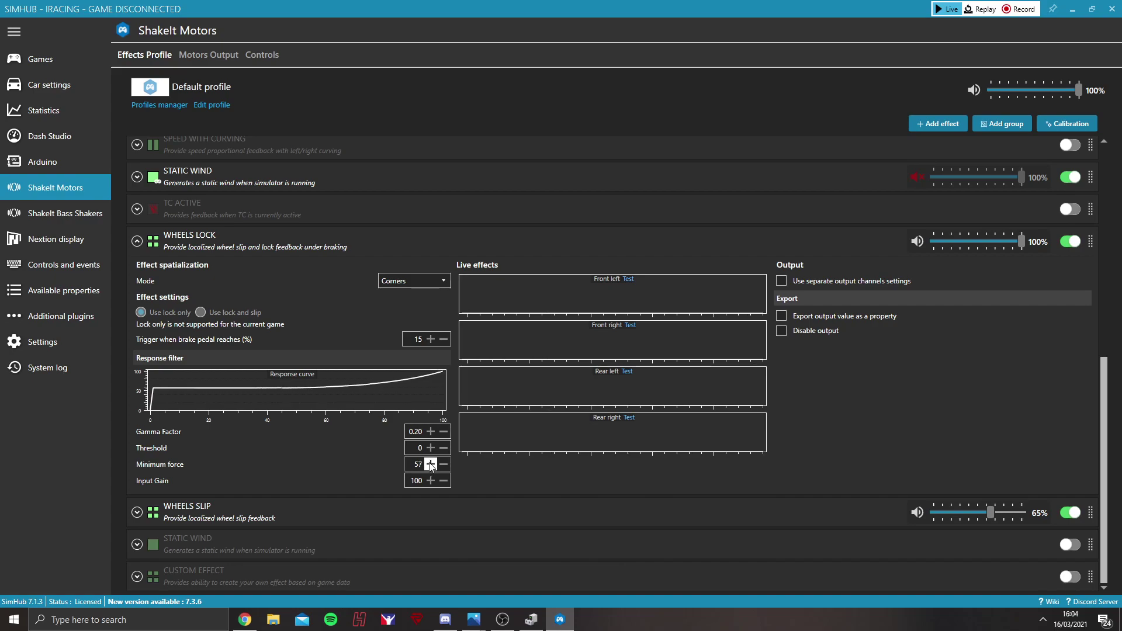
left_click(431, 464)
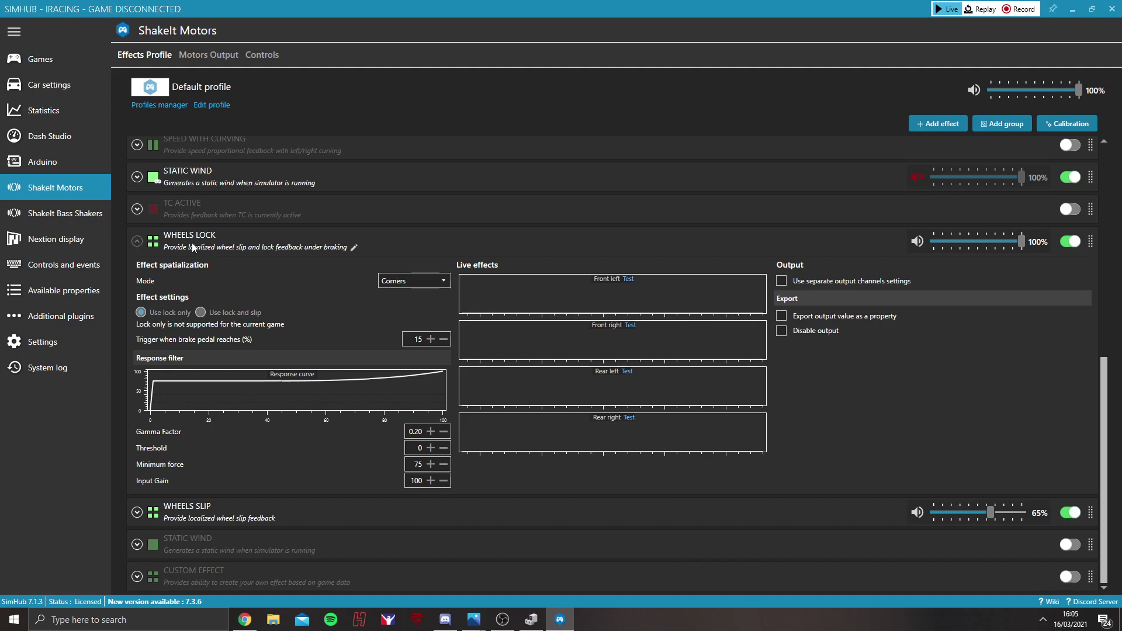
- Collapse Wheels Lock and expand Wheels Slip to show its Corners mode, 10% throttle, gamma 0.05 settings
left_click(138, 241)
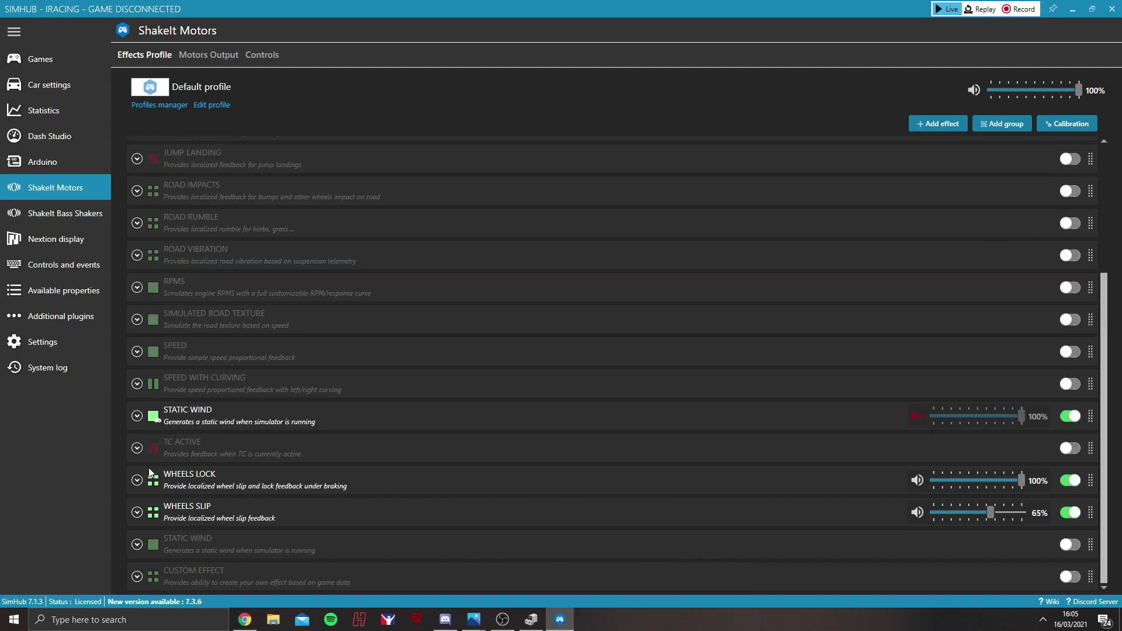
left_click(136, 514)
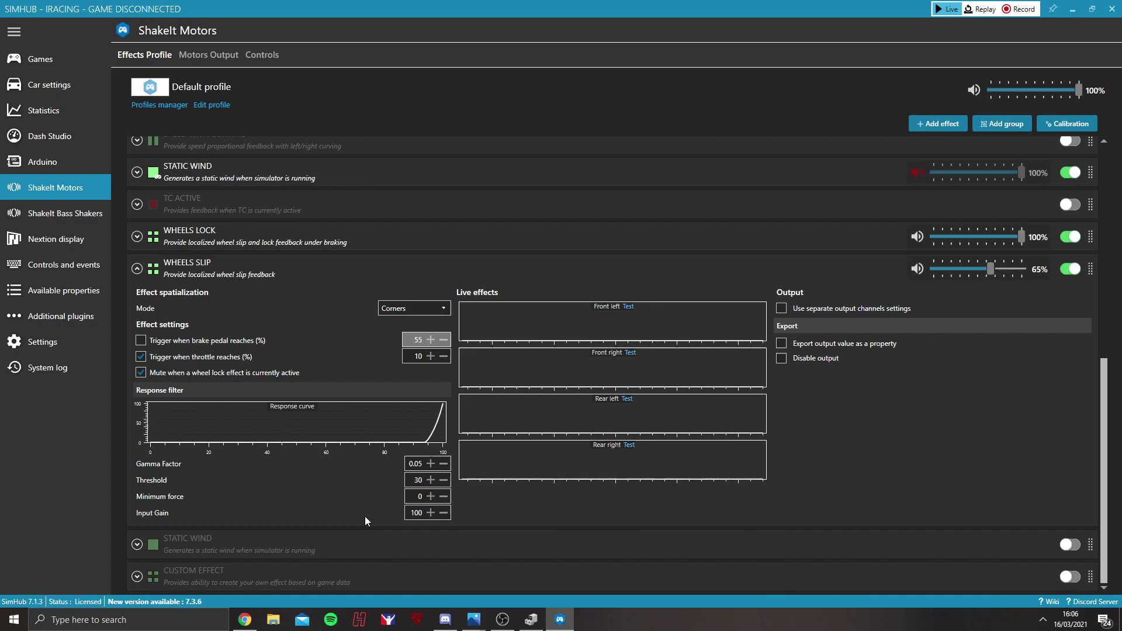
- Fold the Wheels Slip settings and scroll the ShakeIt Motors list back up to ABS Active
left_click(137, 274)
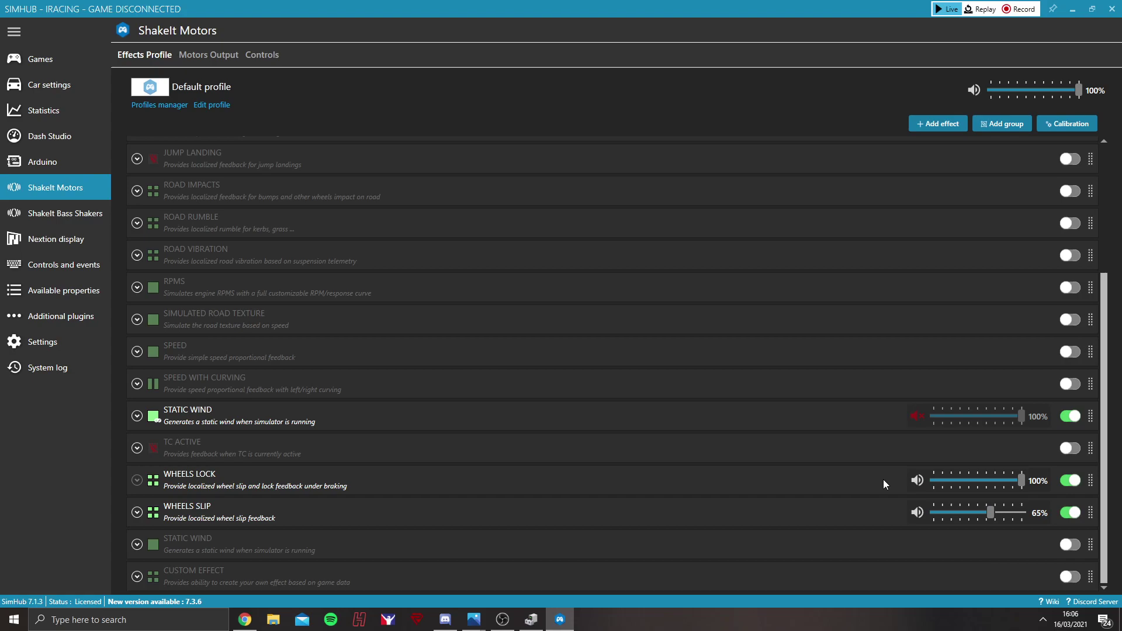
scroll(870, 478, "up", 5)
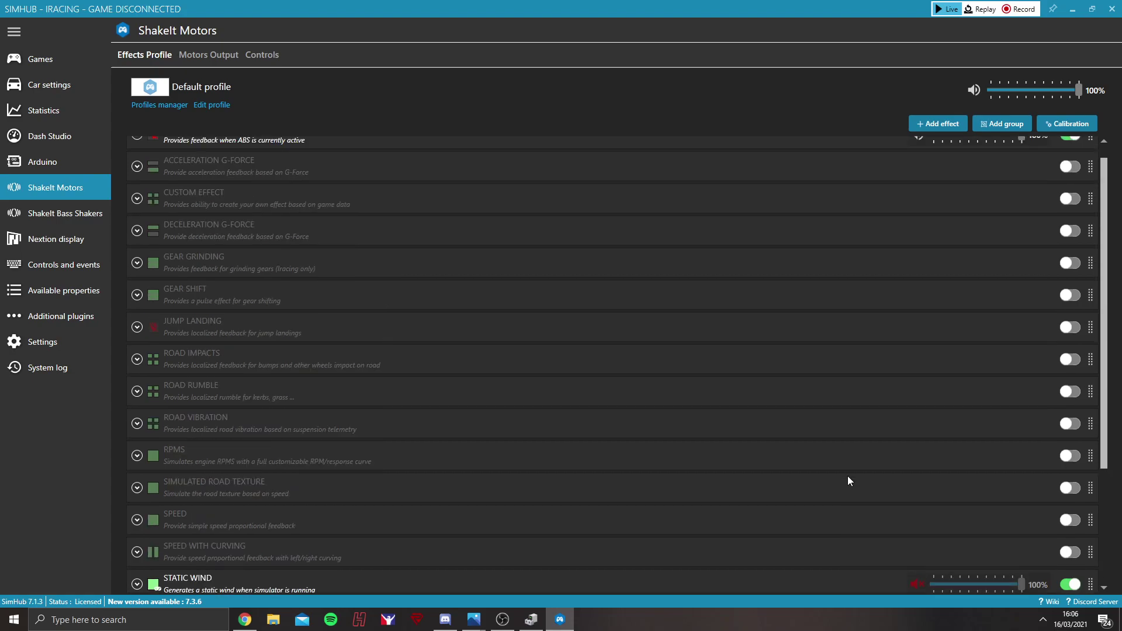